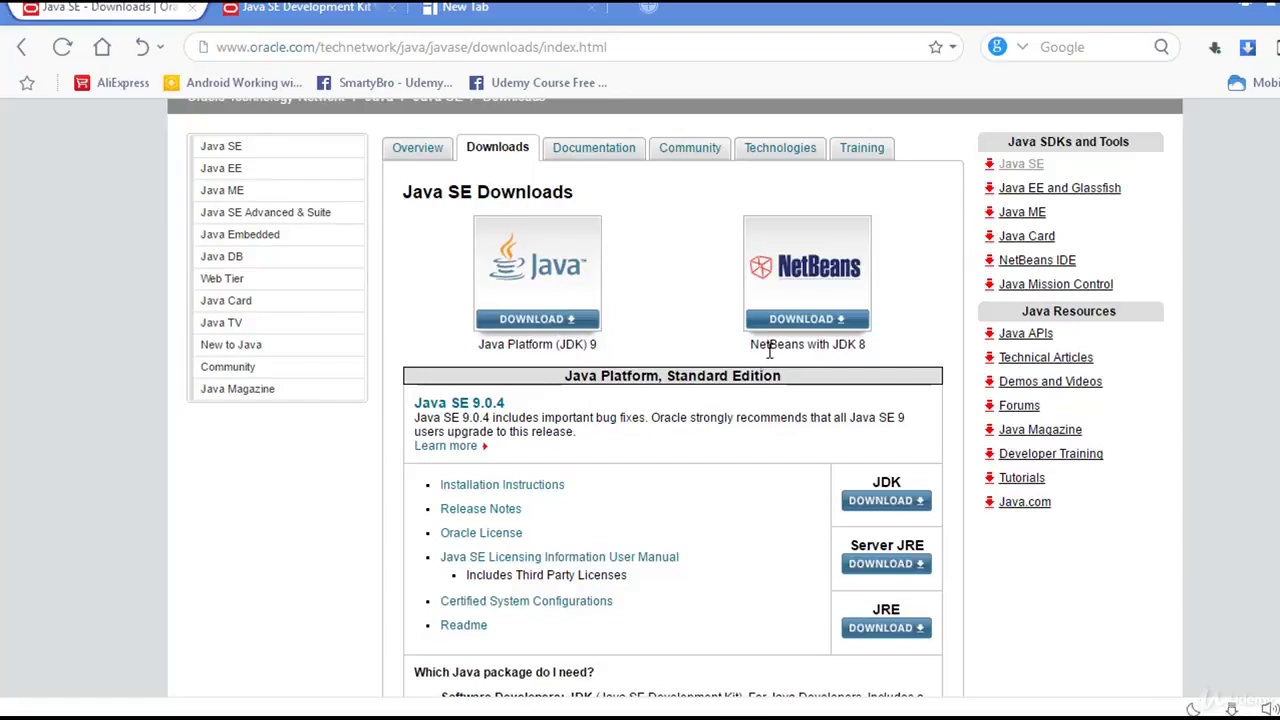
# Open the Java SE 9.0.4 JDK download page in a new tab and accept its license agreement
pyautogui.scroll(-3, 915, 432)
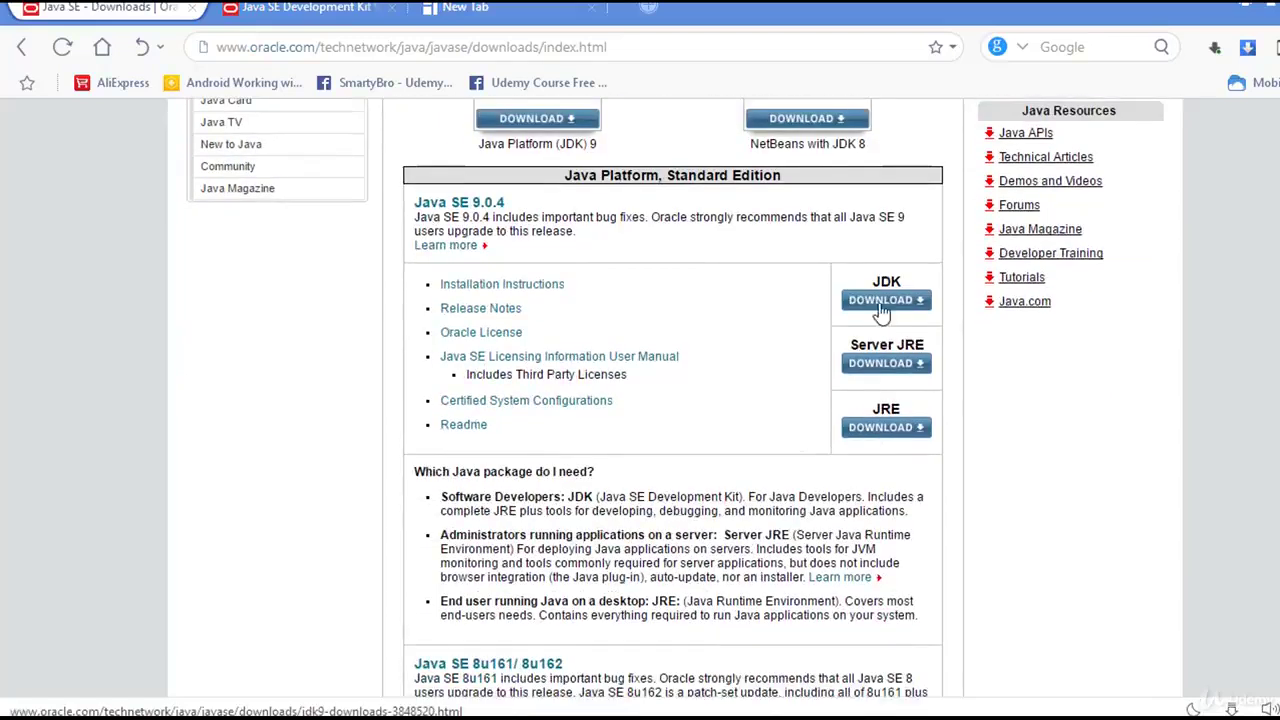
pyautogui.moveTo(871, 282); pyautogui.dragTo(904, 279)
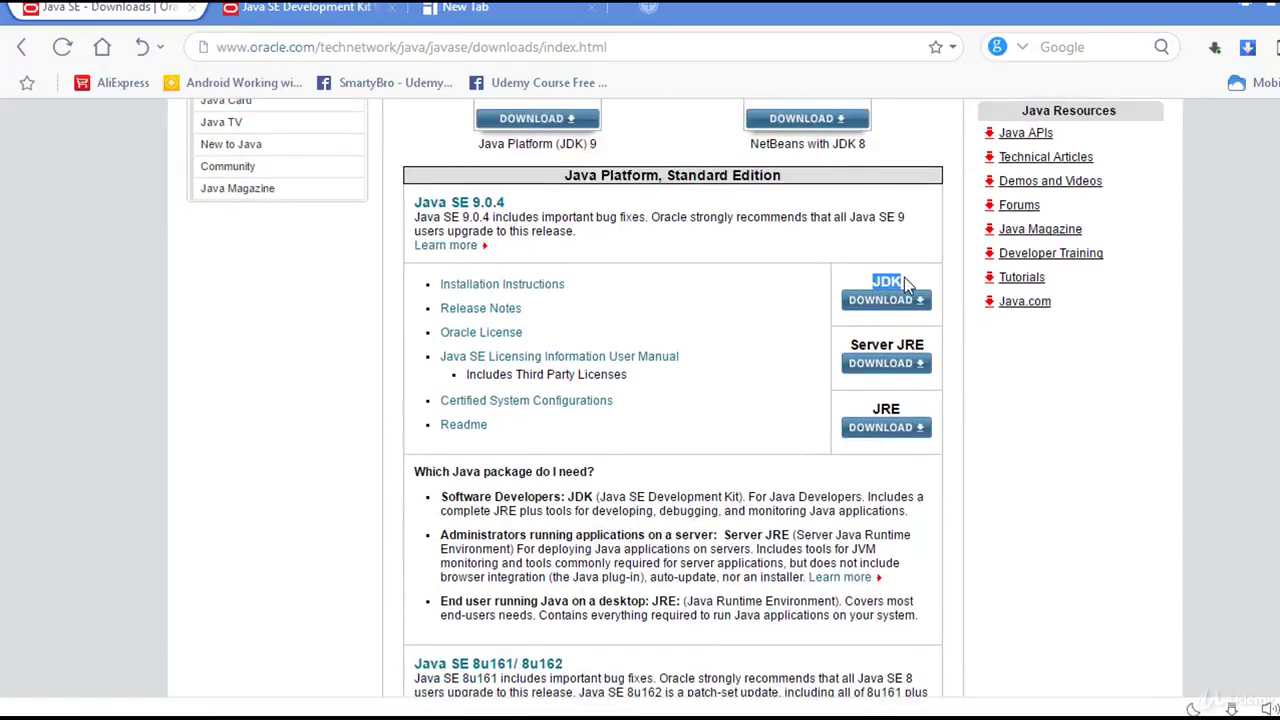
pyautogui.click(900, 300)
pyautogui.rightClick(904, 300)
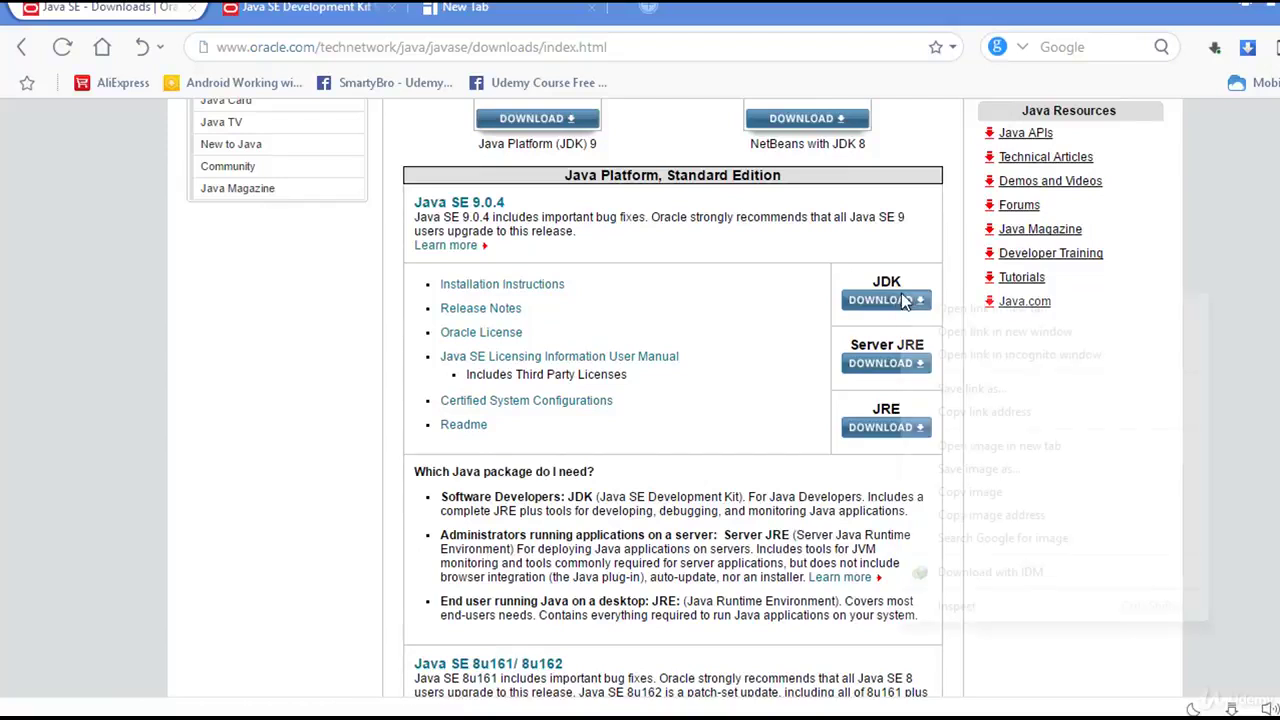
pyautogui.click(1040, 306)
pyautogui.click(497, 7)
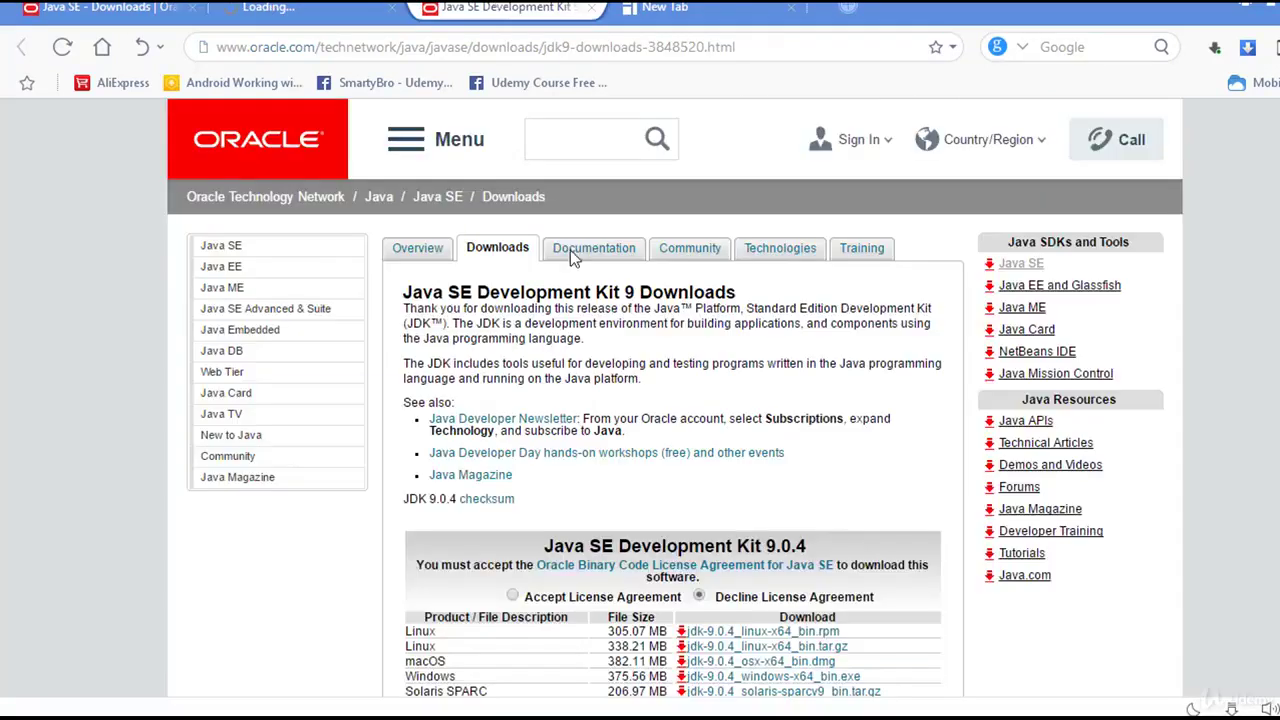
pyautogui.scroll(-2, 568, 410)
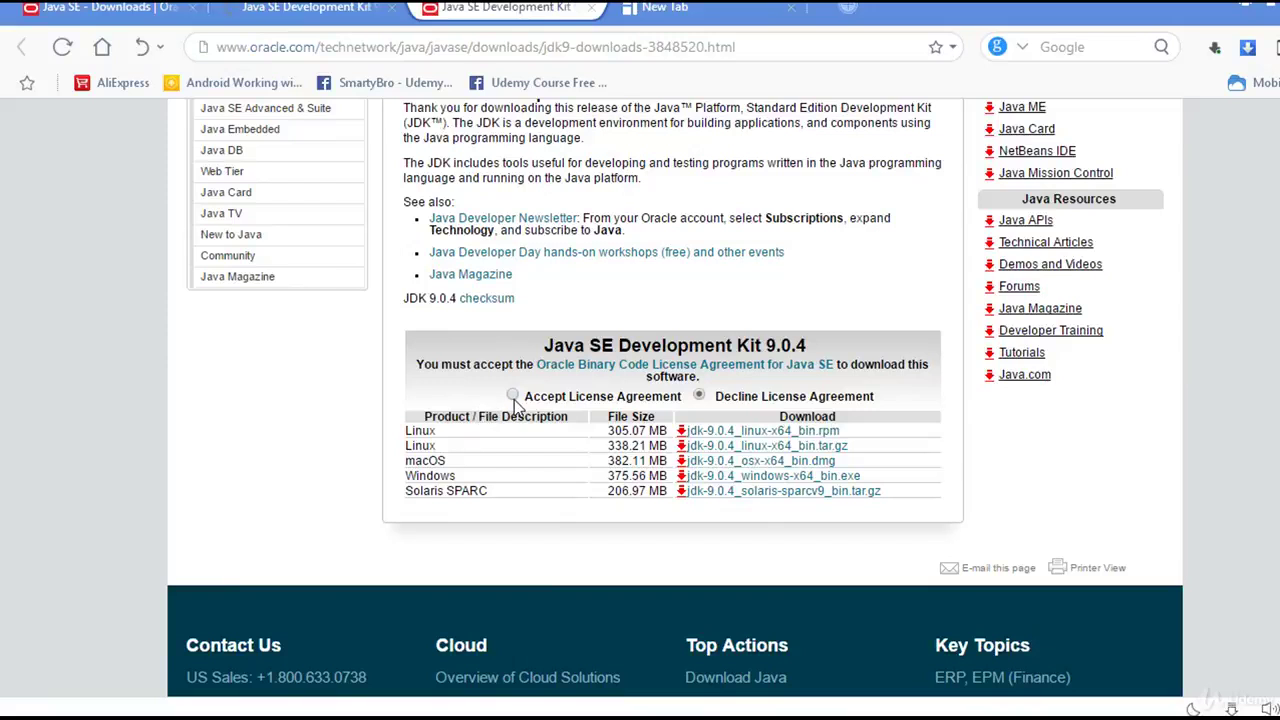
pyautogui.click(512, 396)
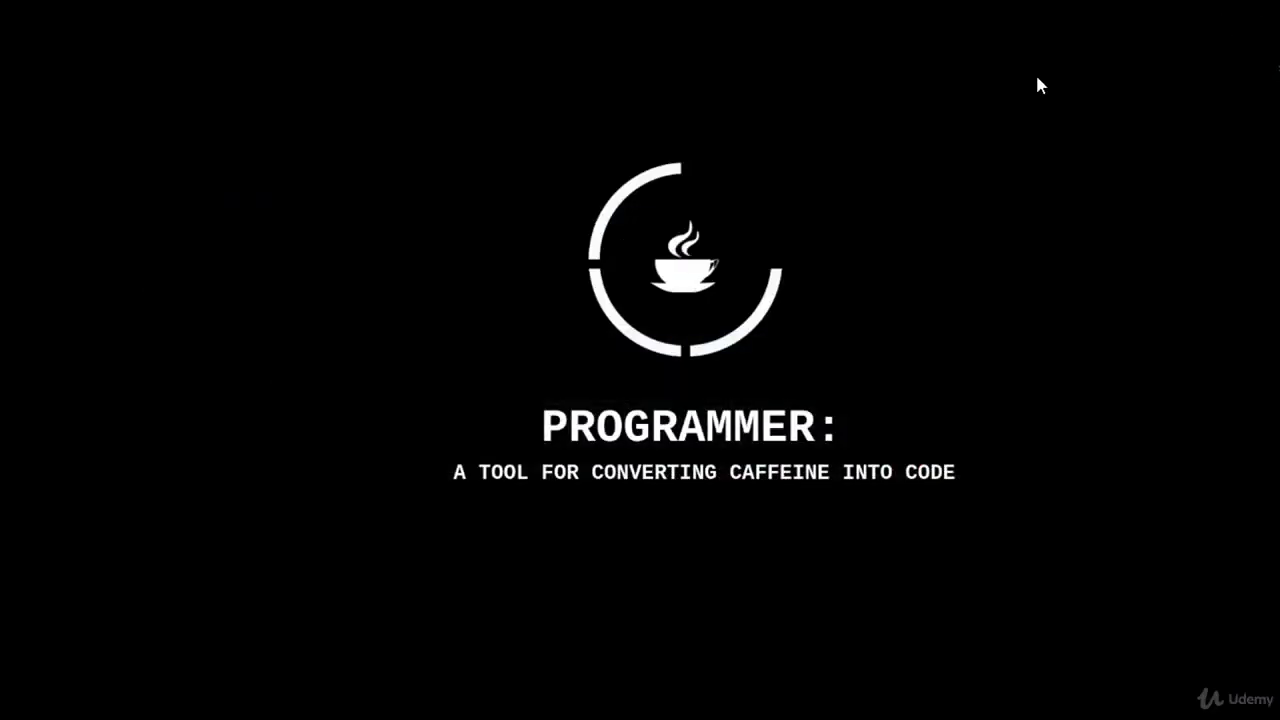
# Open a Command Prompt window, run java, and review the usage output from its beginning
pyautogui.press('super+r')
pyautogui.press('Return')
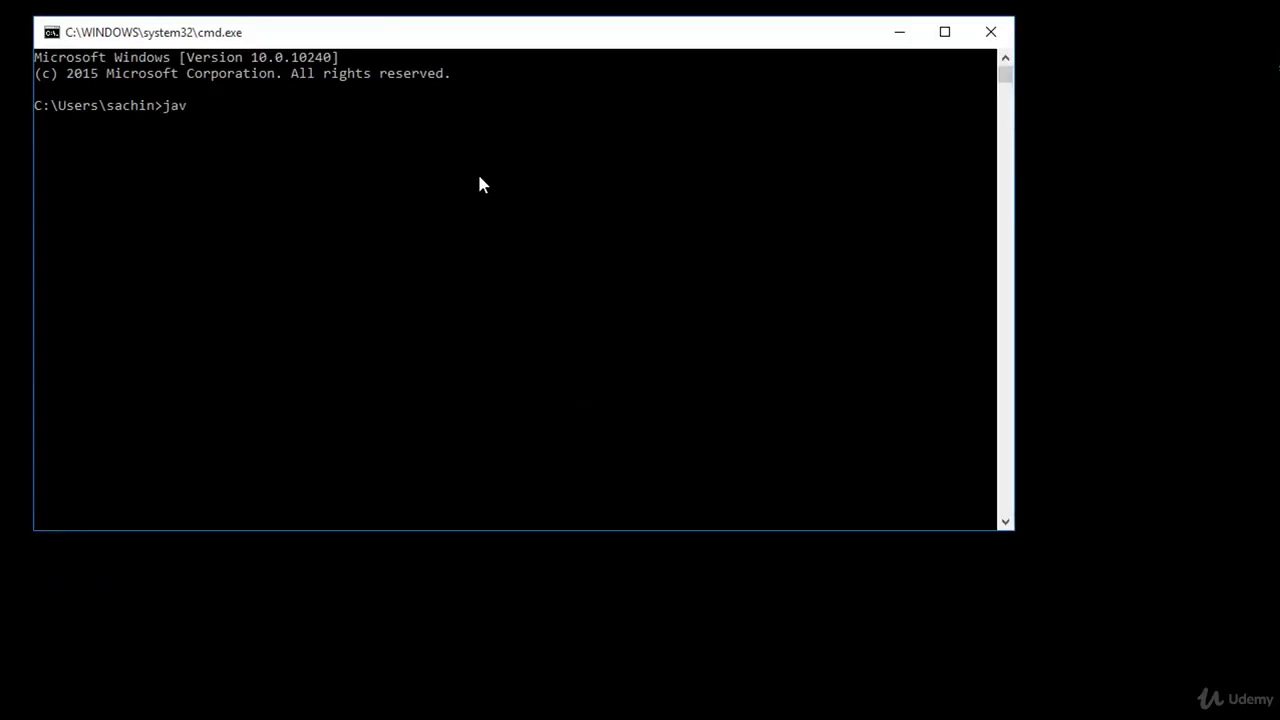
pyautogui.write('java')
pyautogui.press('Return')
pyautogui.scroll(7, 383, 348)
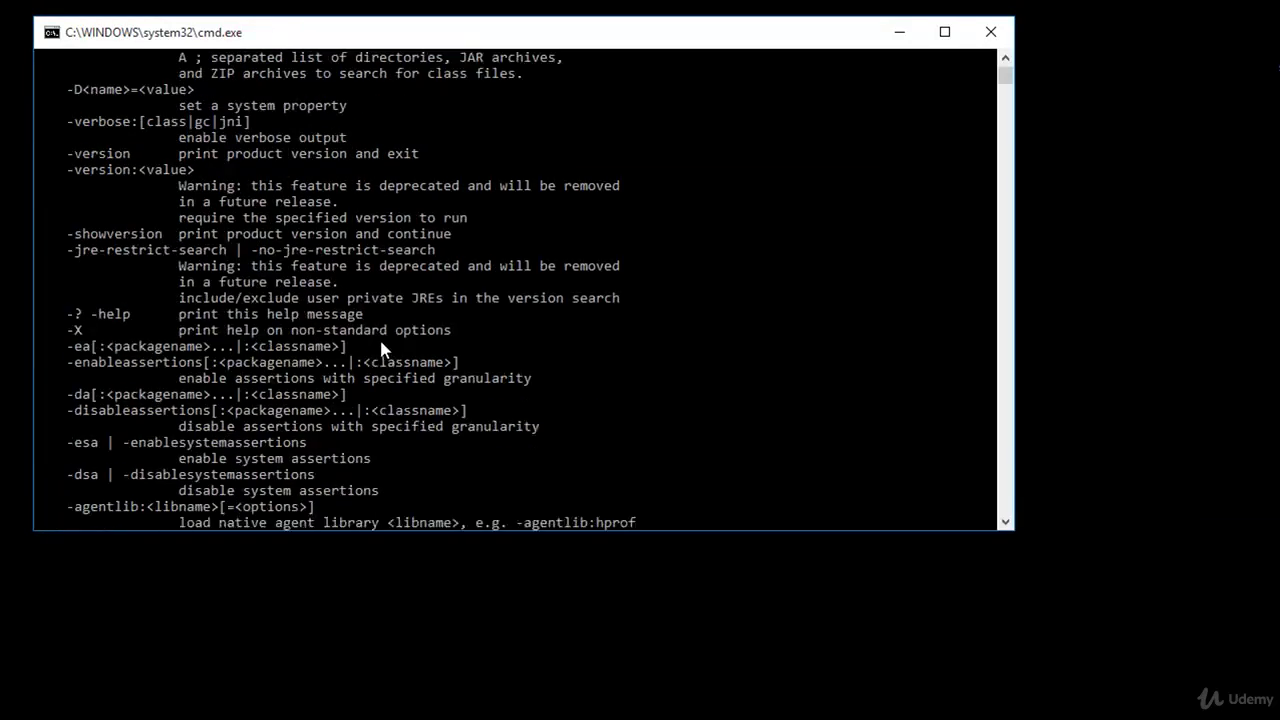
pyautogui.scroll(2, 307, 240)
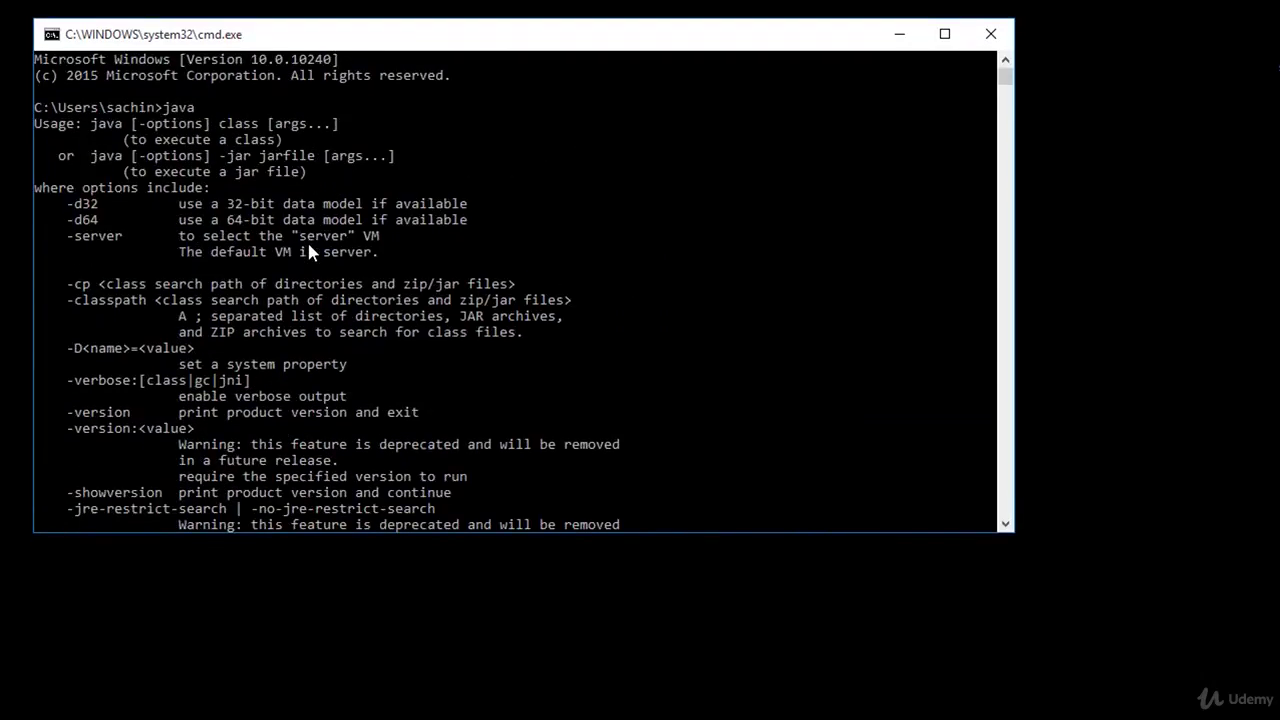
pyautogui.moveTo(391, 34); pyautogui.dragTo(674, 103)
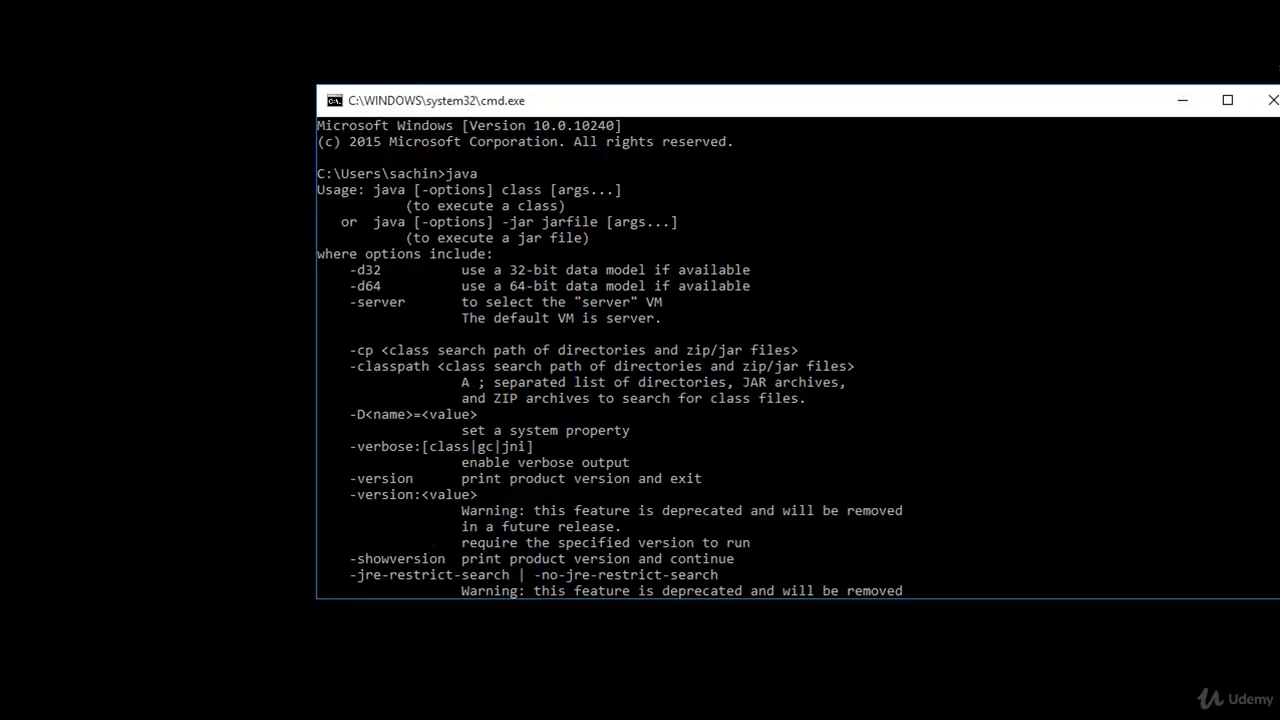
# Switch to File Explorer, open Java\jdk1.8.0_131\bin inside Program Files, and copy the folder's full path
pyautogui.hotkey('alt', 'Tab')
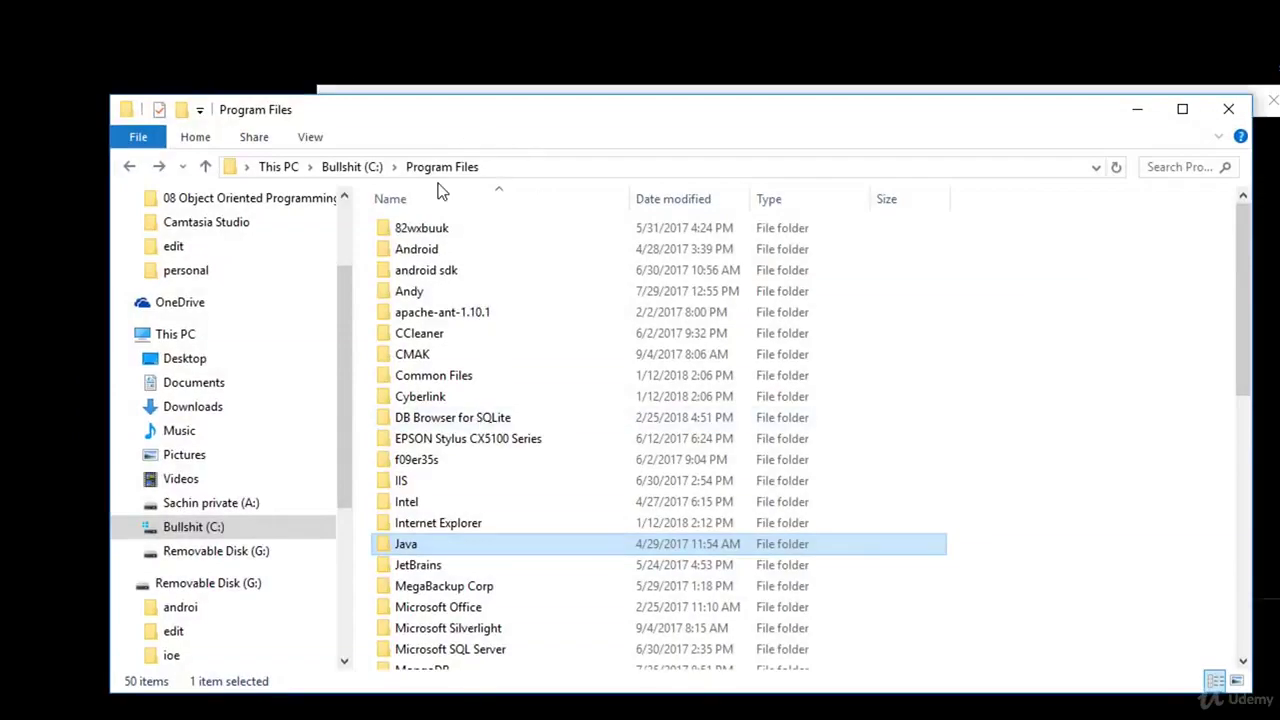
pyautogui.doubleClick(410, 546)
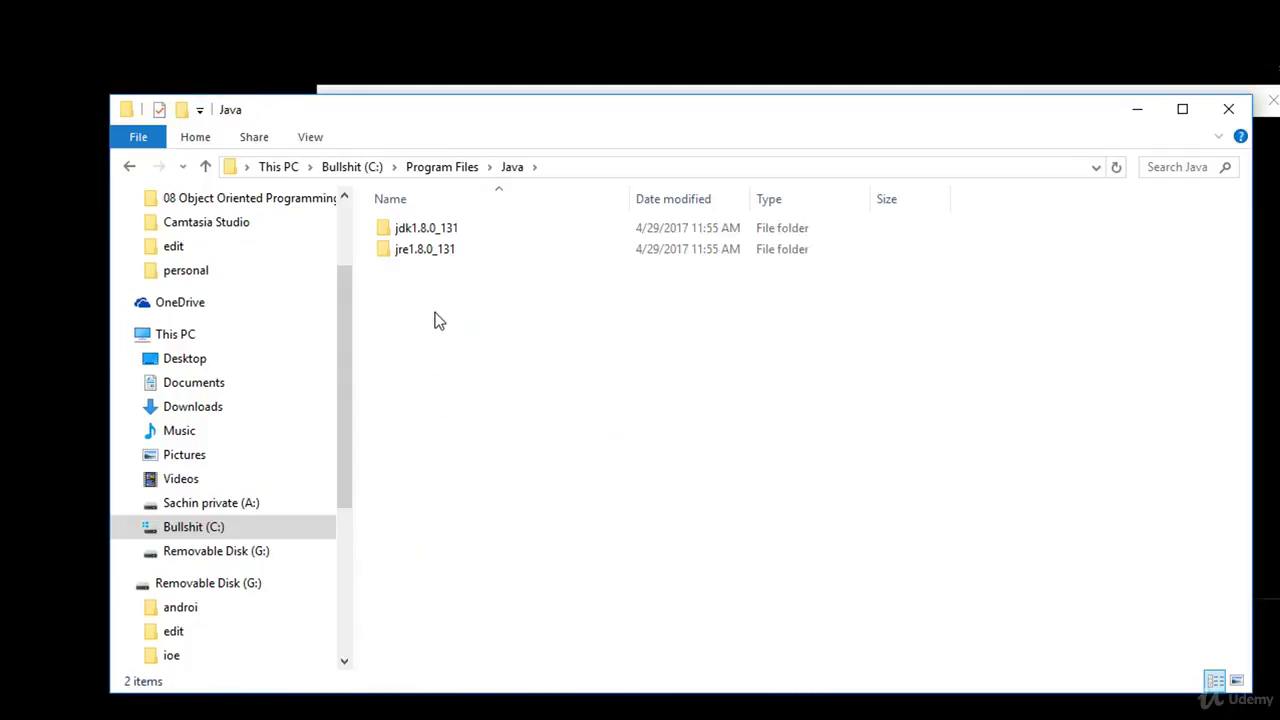
pyautogui.click(444, 231)
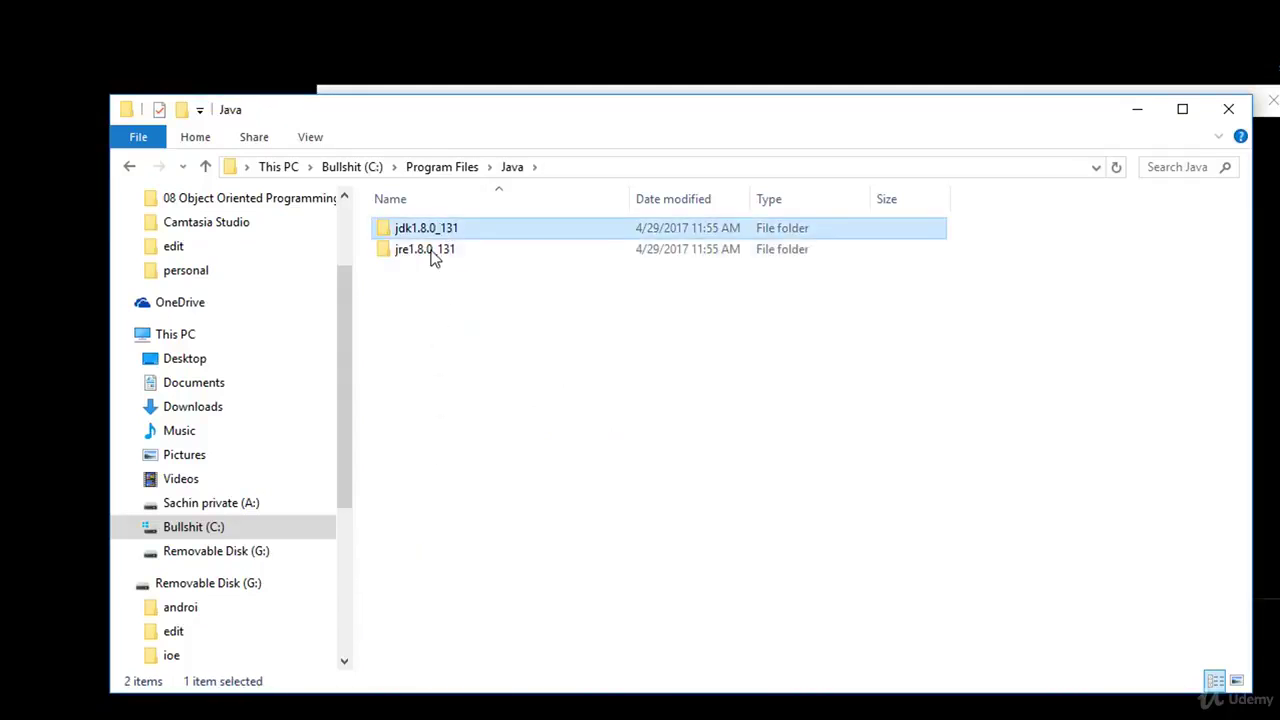
pyautogui.doubleClick(447, 232)
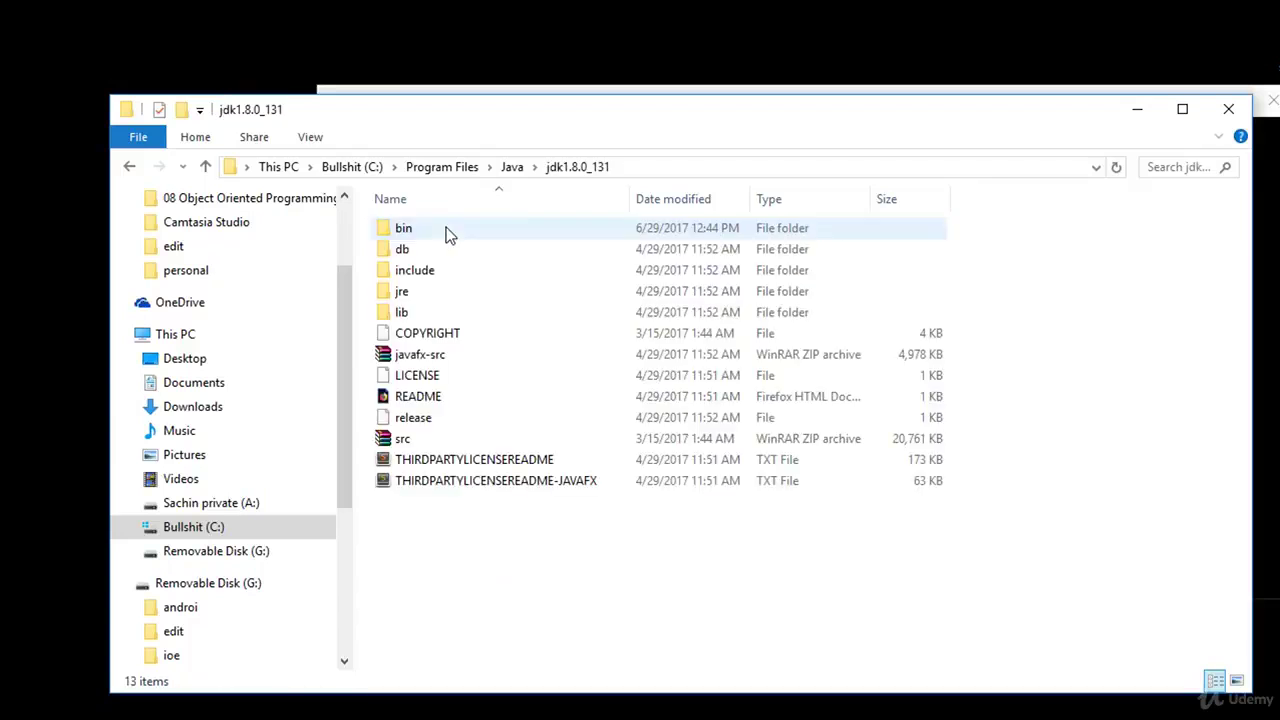
pyautogui.doubleClick(530, 243)
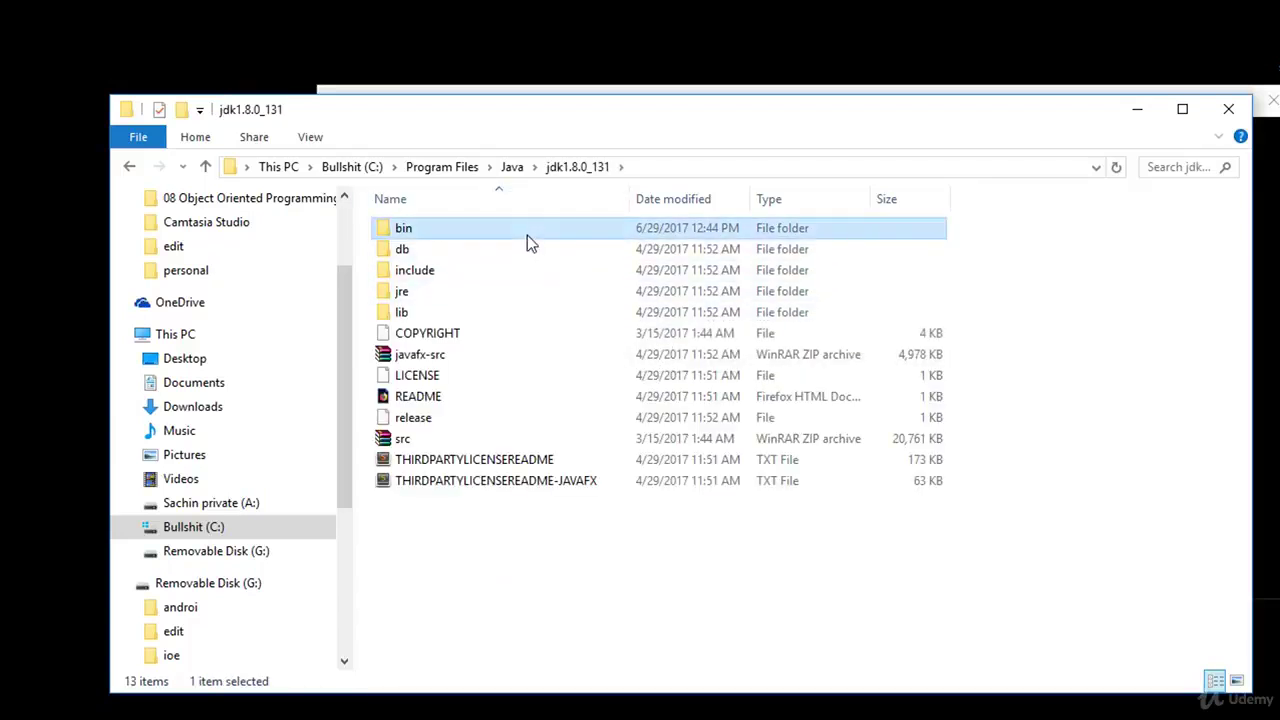
pyautogui.click(770, 170)
pyautogui.hotkey('ctrl', 'c')
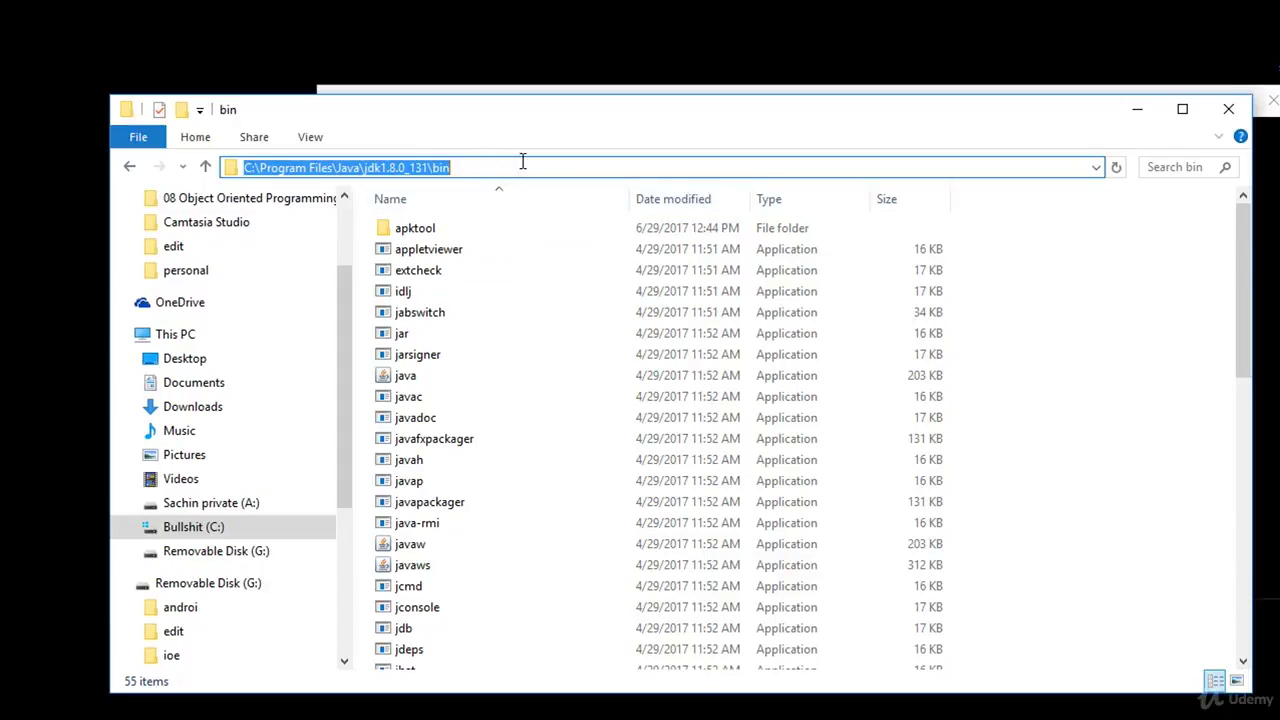
# Open the Environment Variables dialog from the advanced system settings of This PC
pyautogui.press('super')
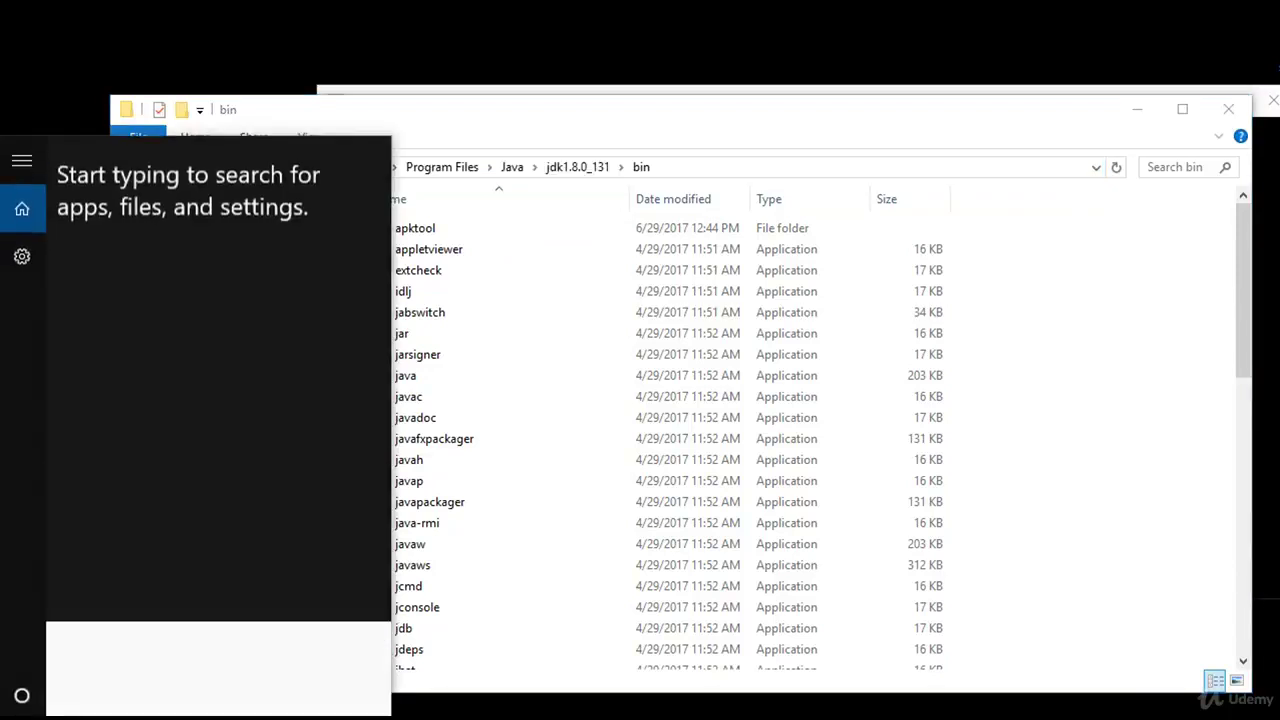
pyautogui.write('pc')
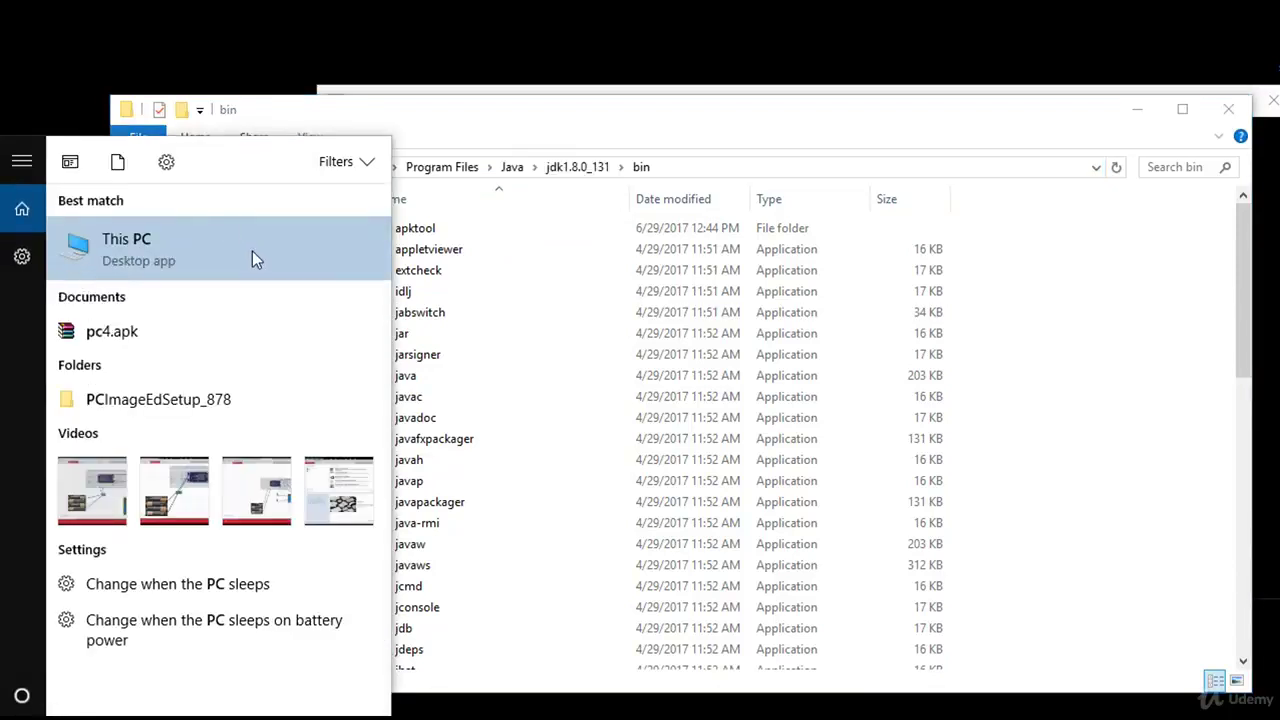
pyautogui.rightClick(252, 251)
pyautogui.click(187, 409)
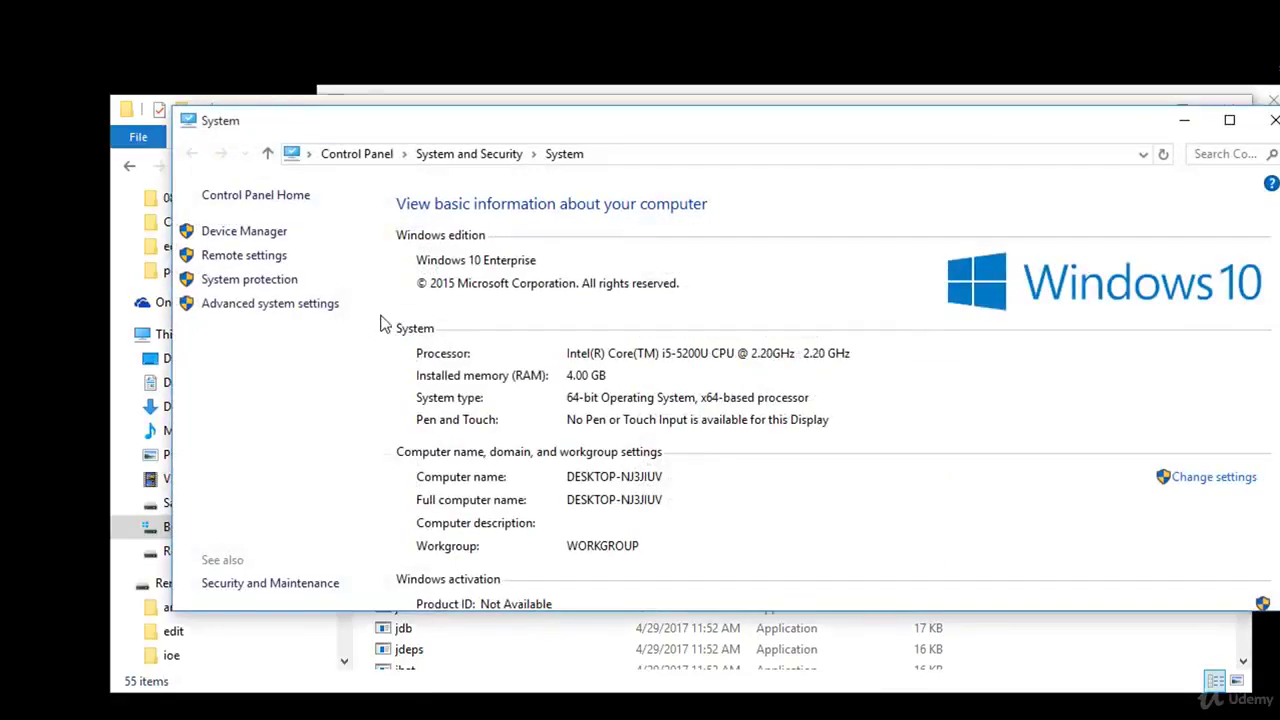
pyautogui.click(335, 303)
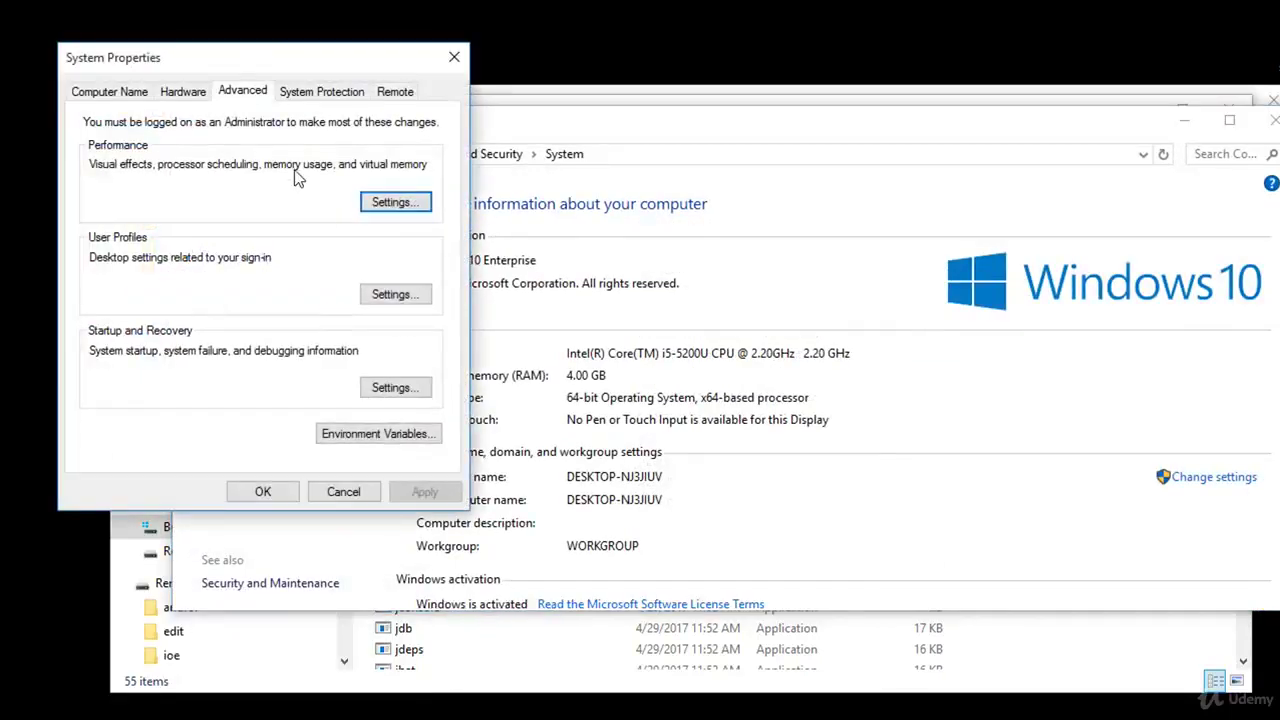
pyautogui.moveTo(329, 65); pyautogui.dragTo(519, 98)
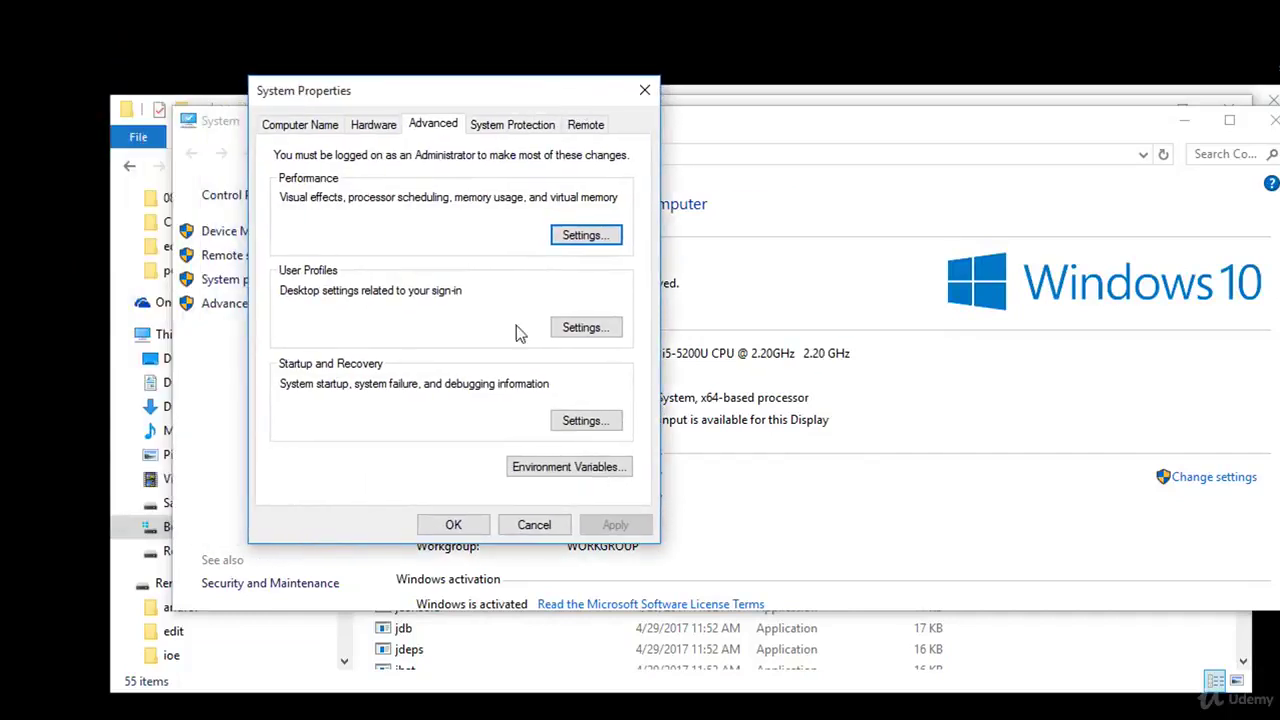
pyautogui.click(555, 466)
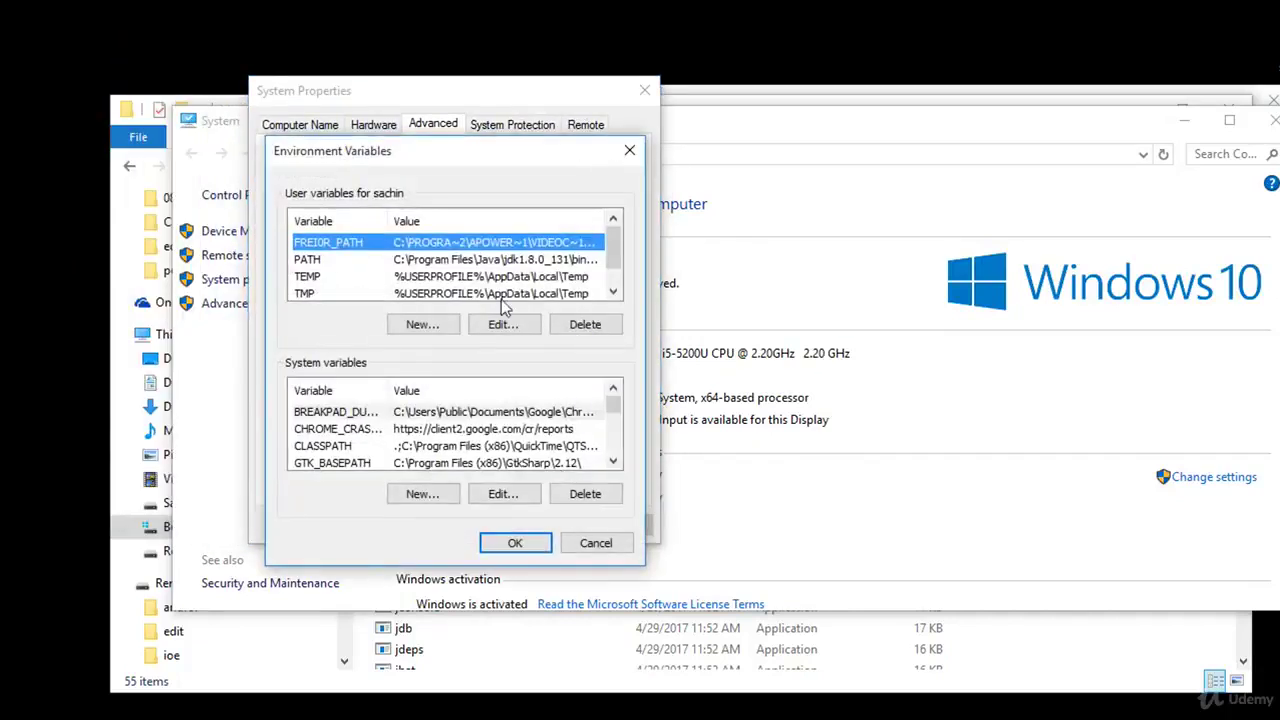
# Append C:\Program Files\Java\jdk1.8.0_131\bin; to the user PATH variable's value and save the system properties
pyautogui.click(346, 262)
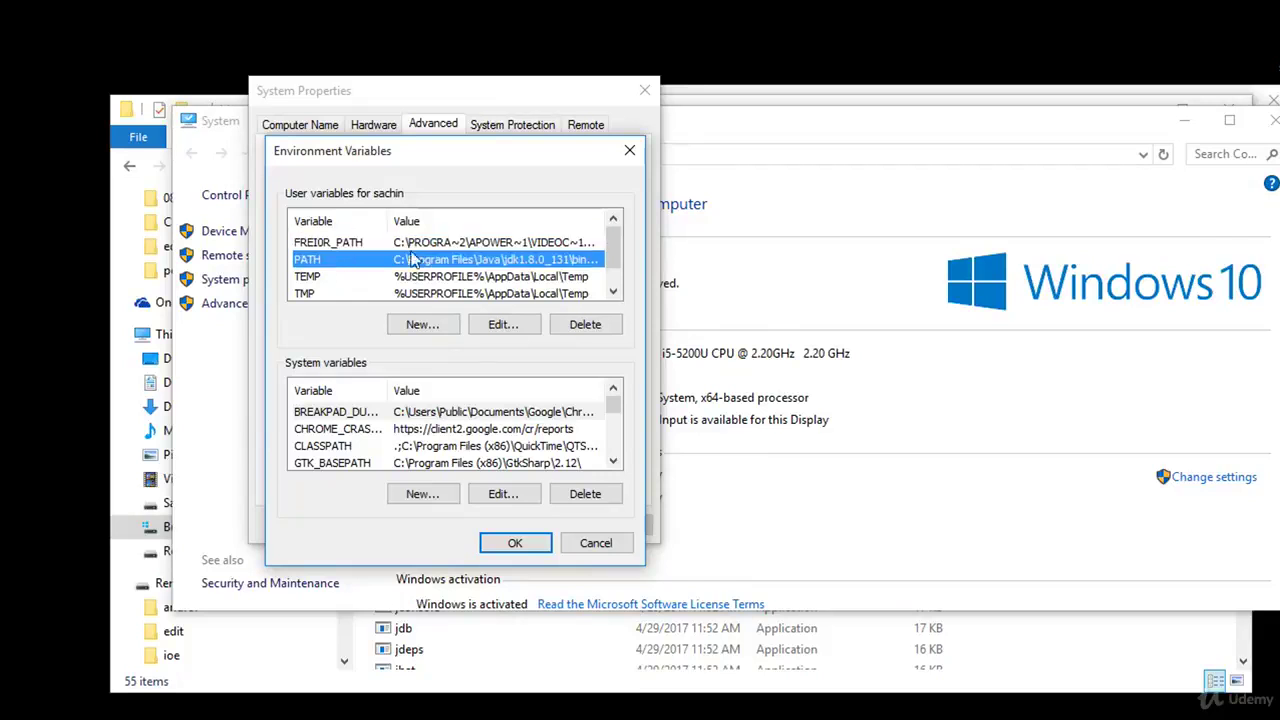
pyautogui.click(503, 325)
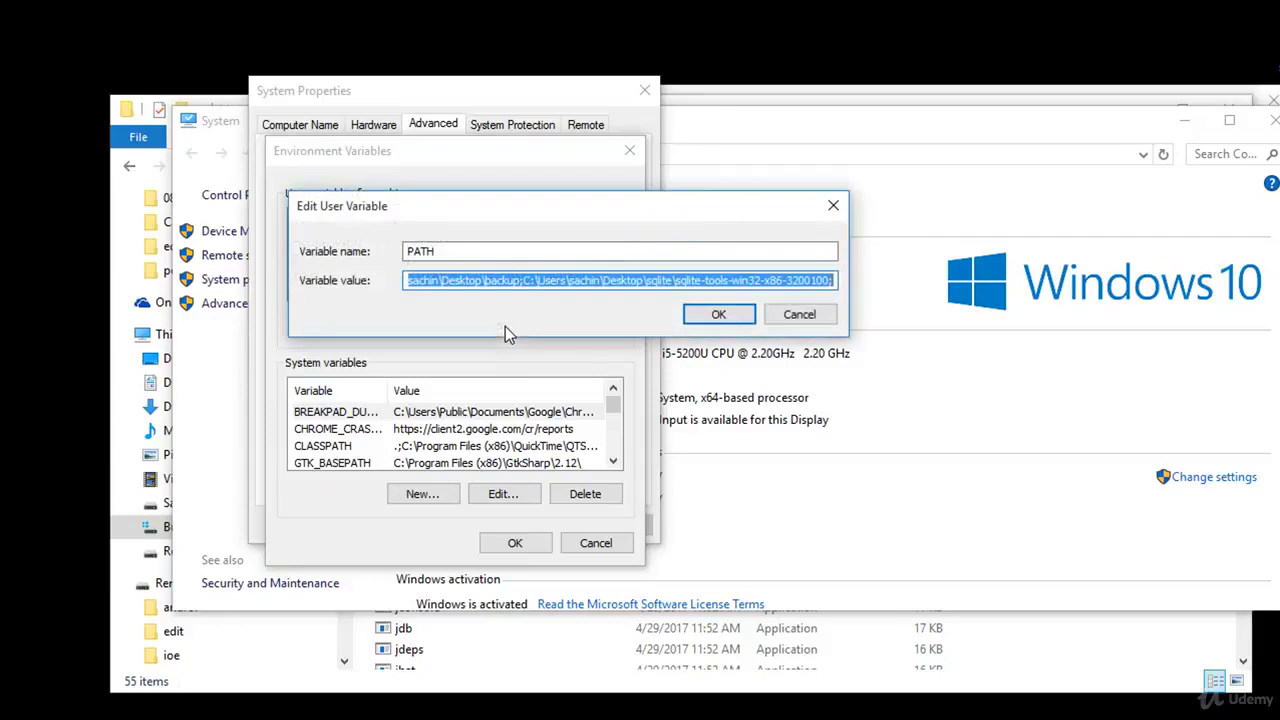
pyautogui.moveTo(632, 217); pyautogui.dragTo(486, 342)
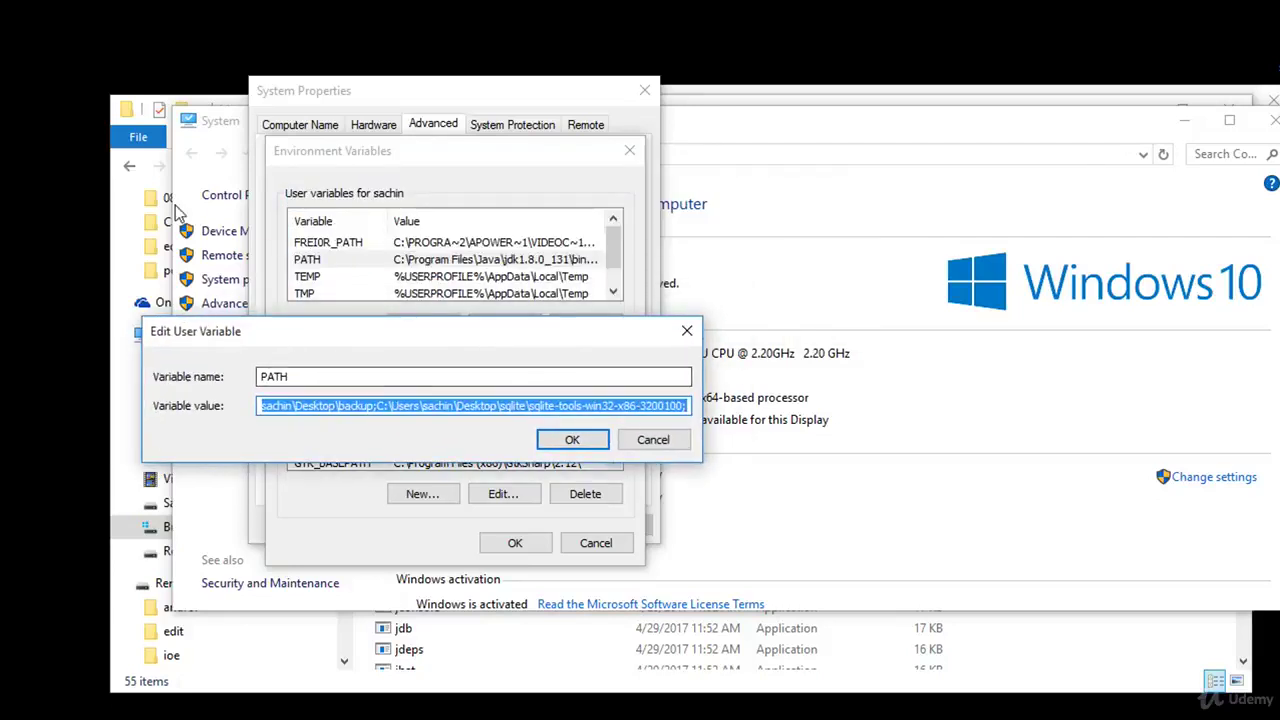
pyautogui.click(686, 406)
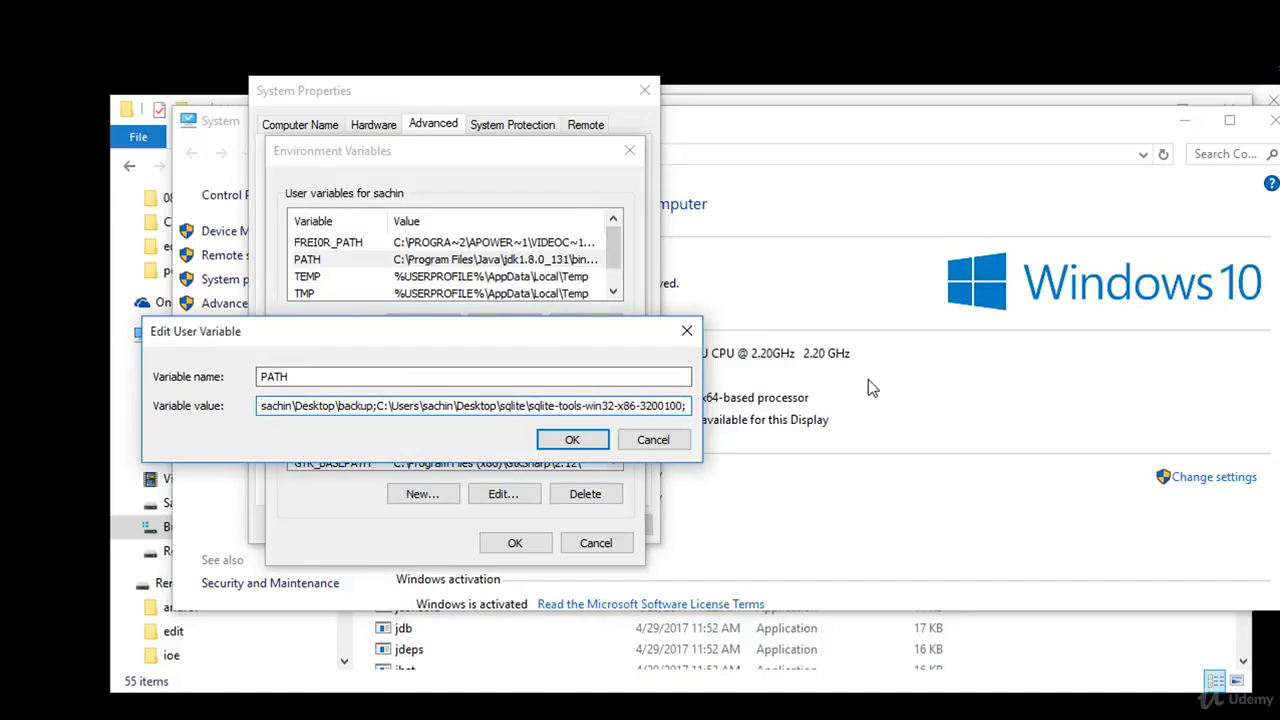
pyautogui.hotkey('ctrl', 'v')
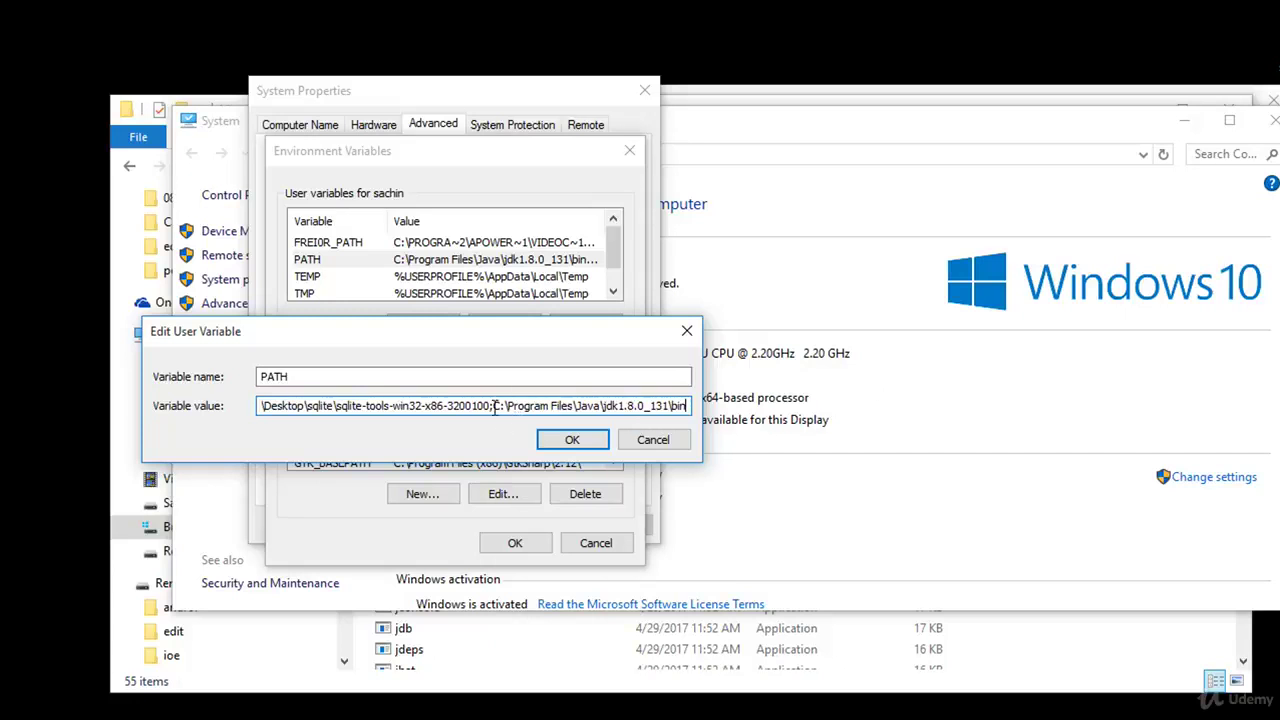
pyautogui.moveTo(493, 405); pyautogui.dragTo(688, 405)
pyautogui.click(690, 405)
pyautogui.write(';')
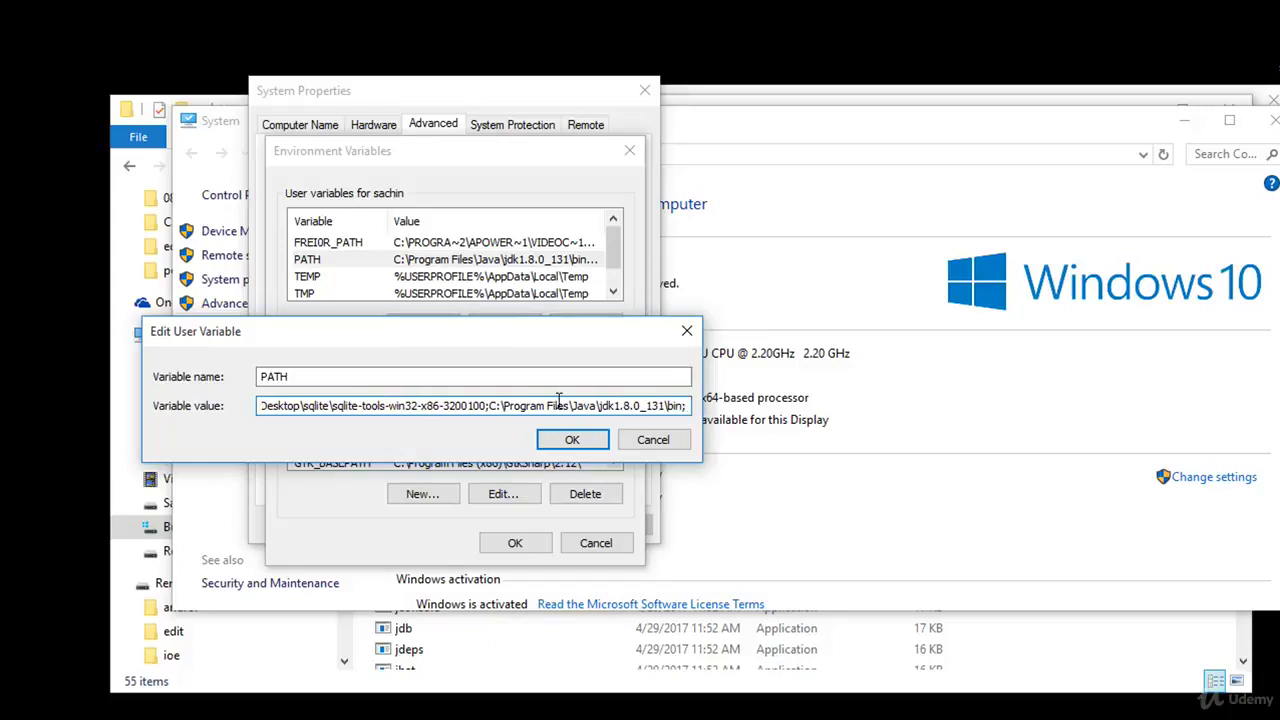
pyautogui.click(593, 438)
pyautogui.click(515, 543)
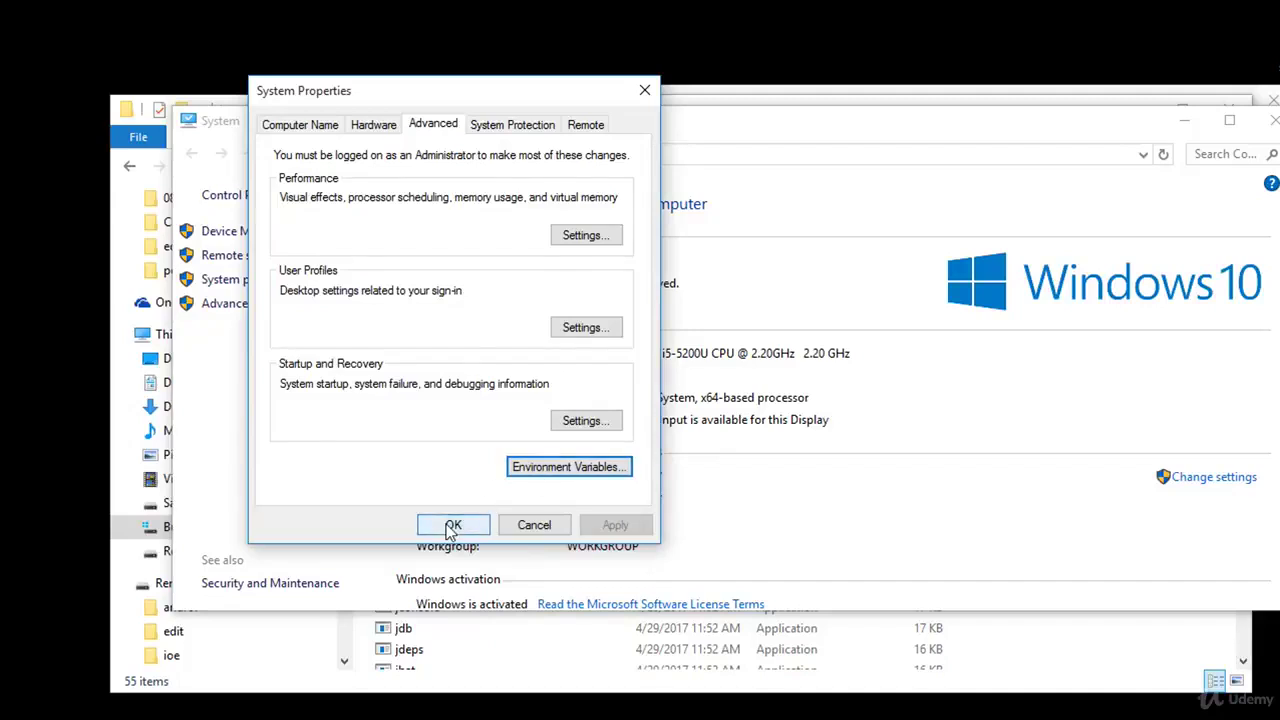
pyautogui.click(452, 525)
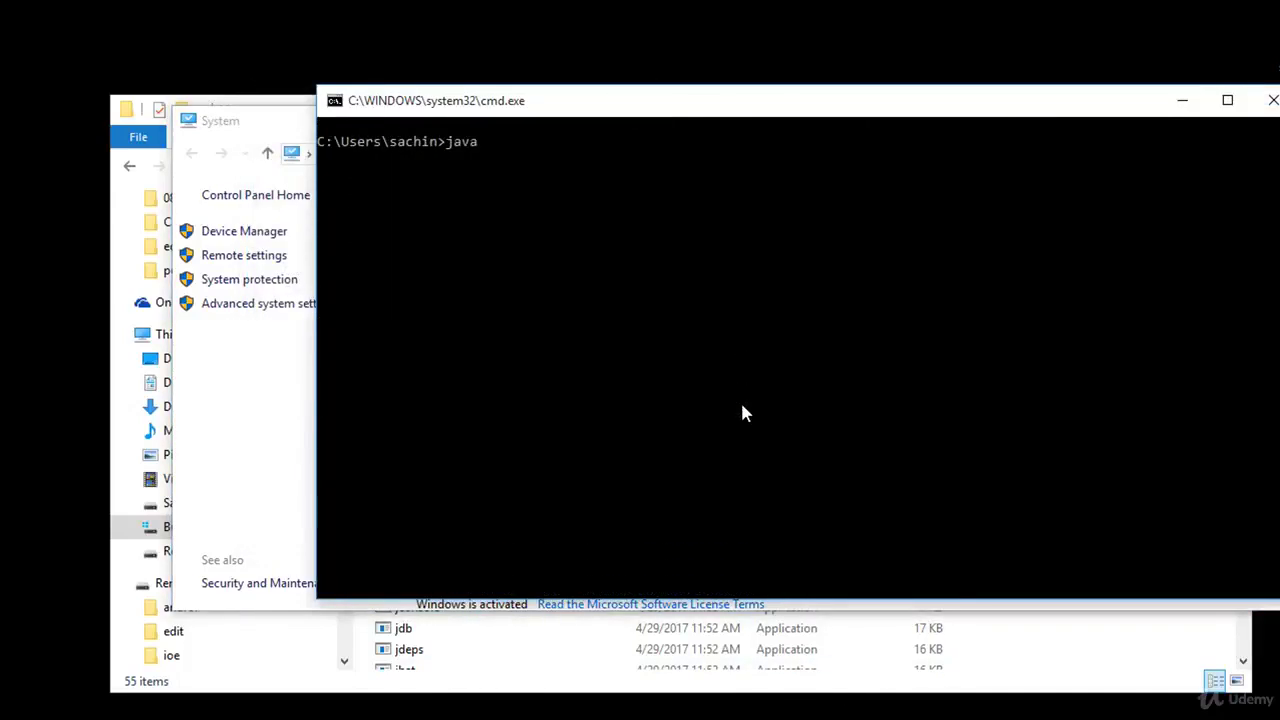
# Run java again in the Command Prompt to test the PATH setting and examine its output
pyautogui.press('Return')
pyautogui.scroll(10, 590, 400)
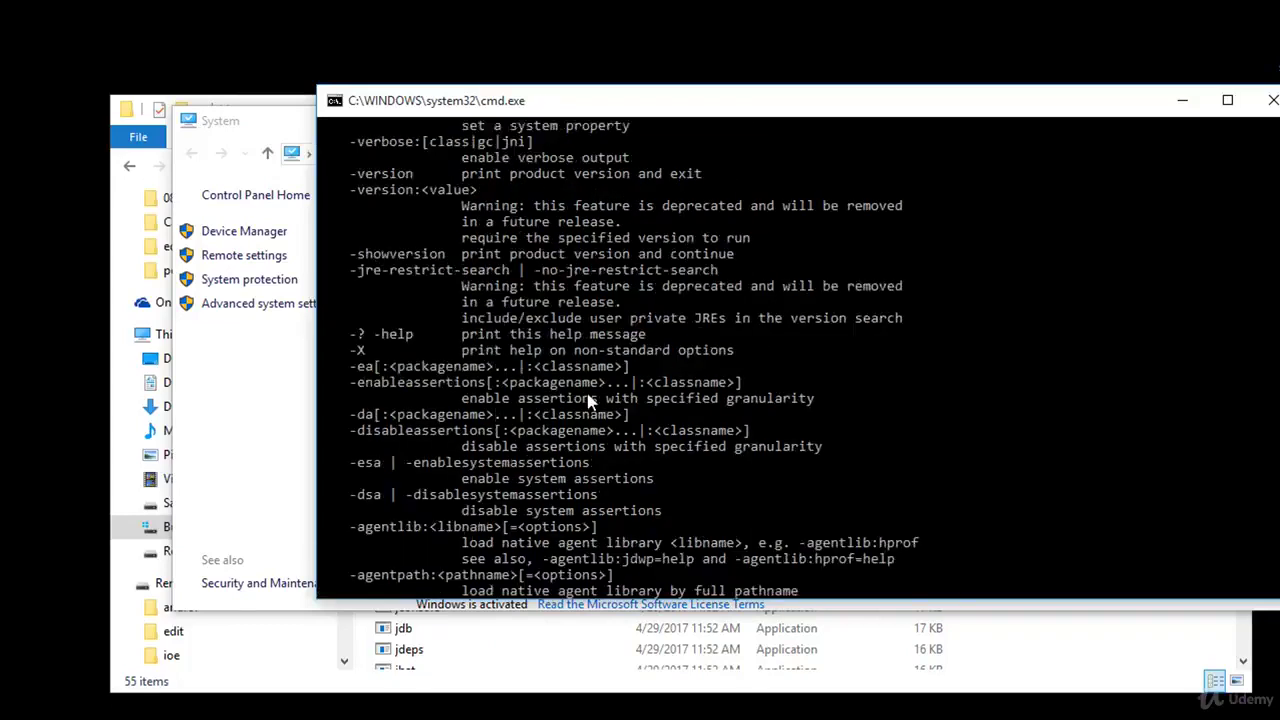
pyautogui.scroll(1, 590, 400)
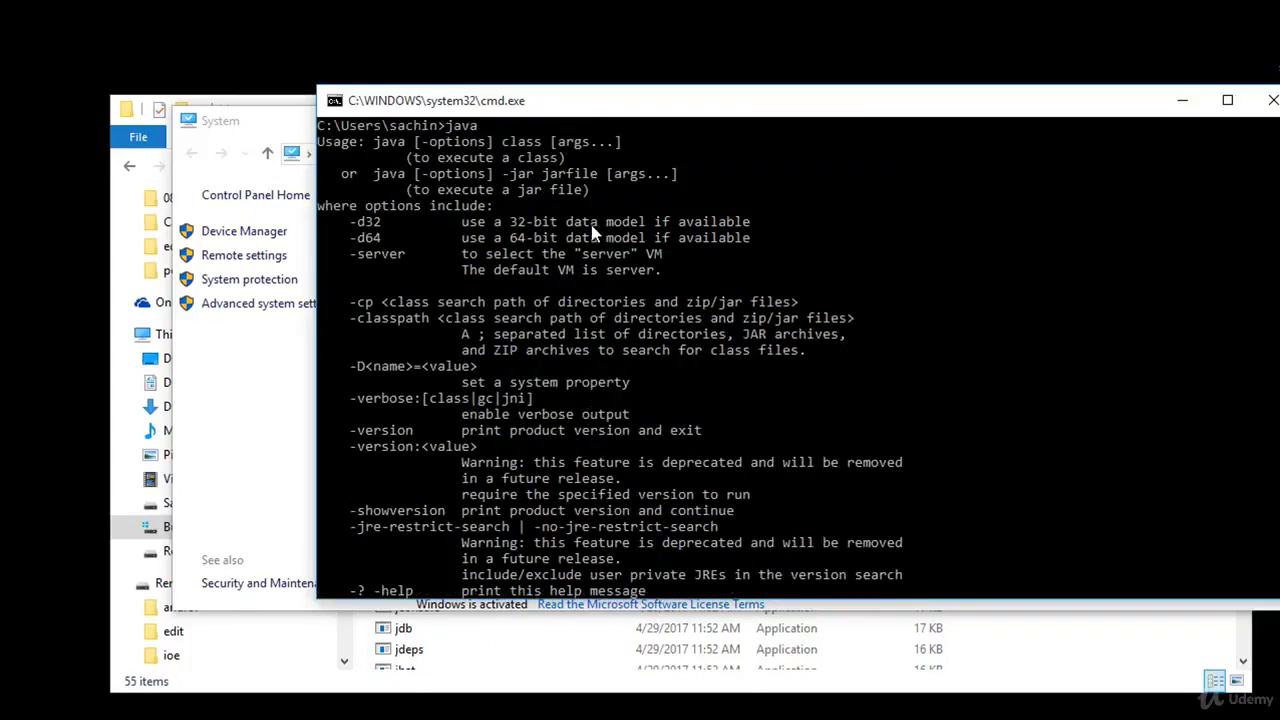
pyautogui.scroll(3, 618, 322)
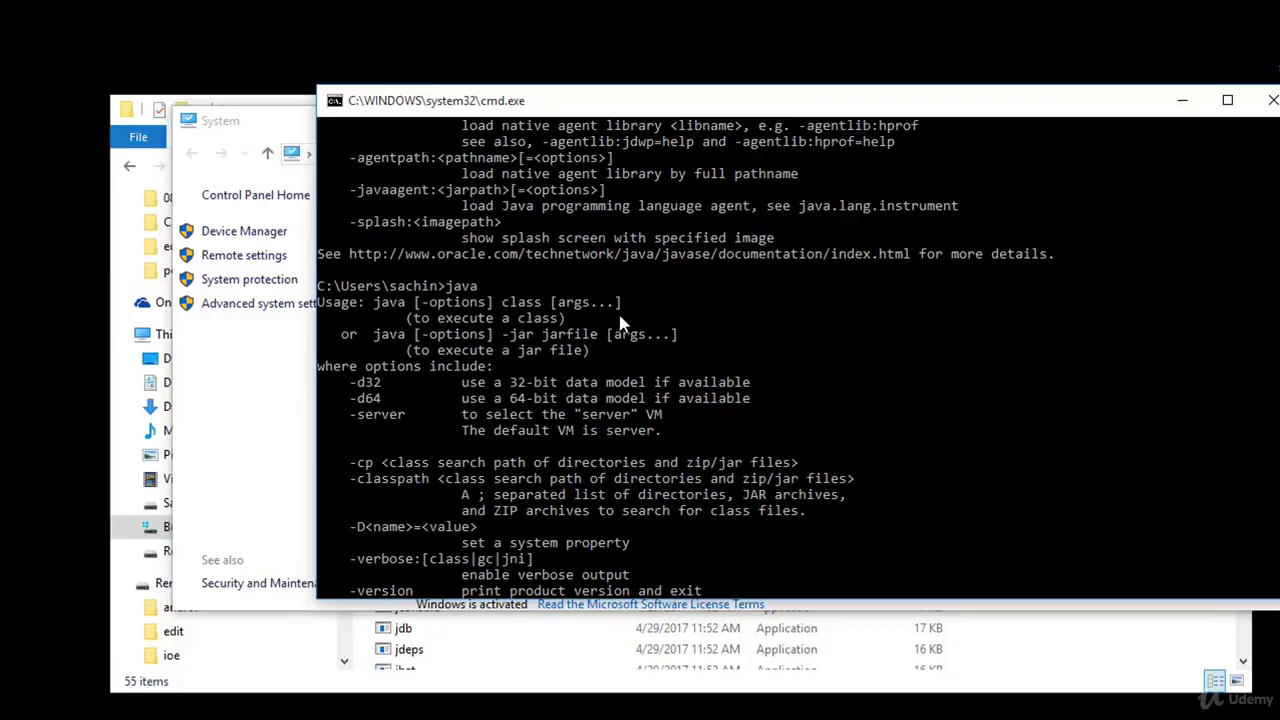
pyautogui.scroll(3, 946, 320)
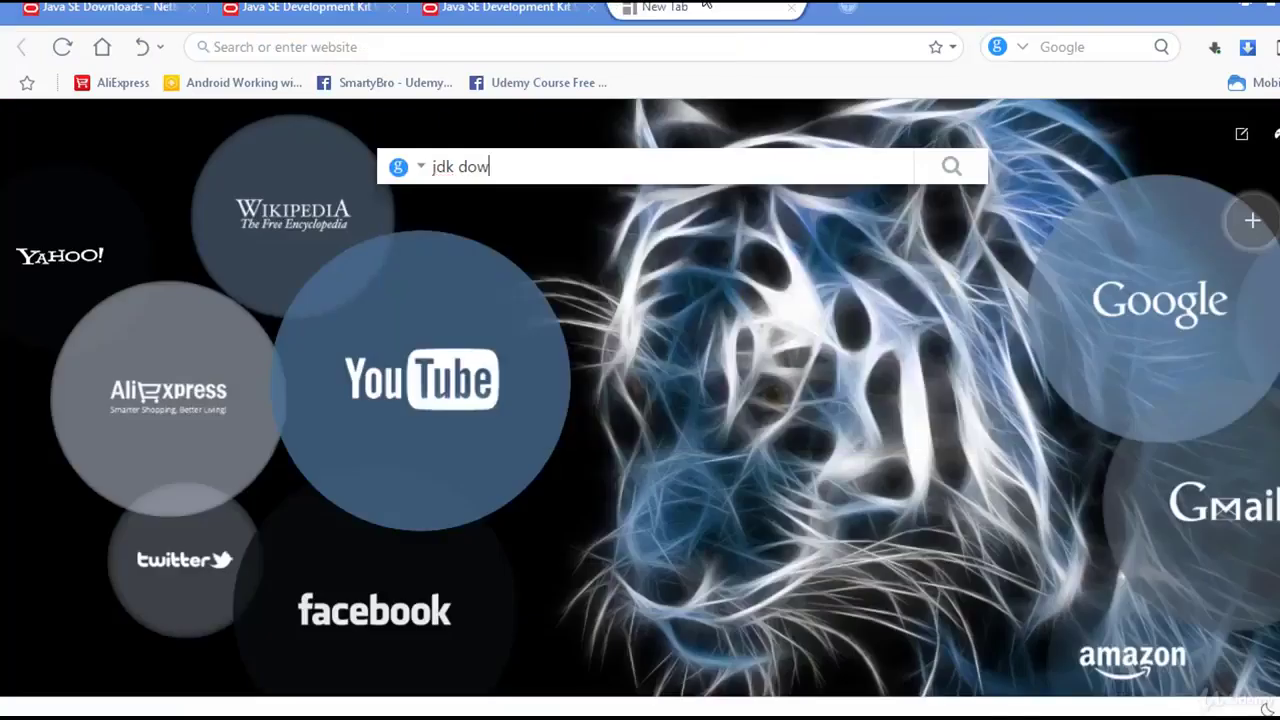
# Search the web for "netbeans download" in place of the existing search text
pyautogui.moveTo(494, 166); pyautogui.dragTo(318, 98)
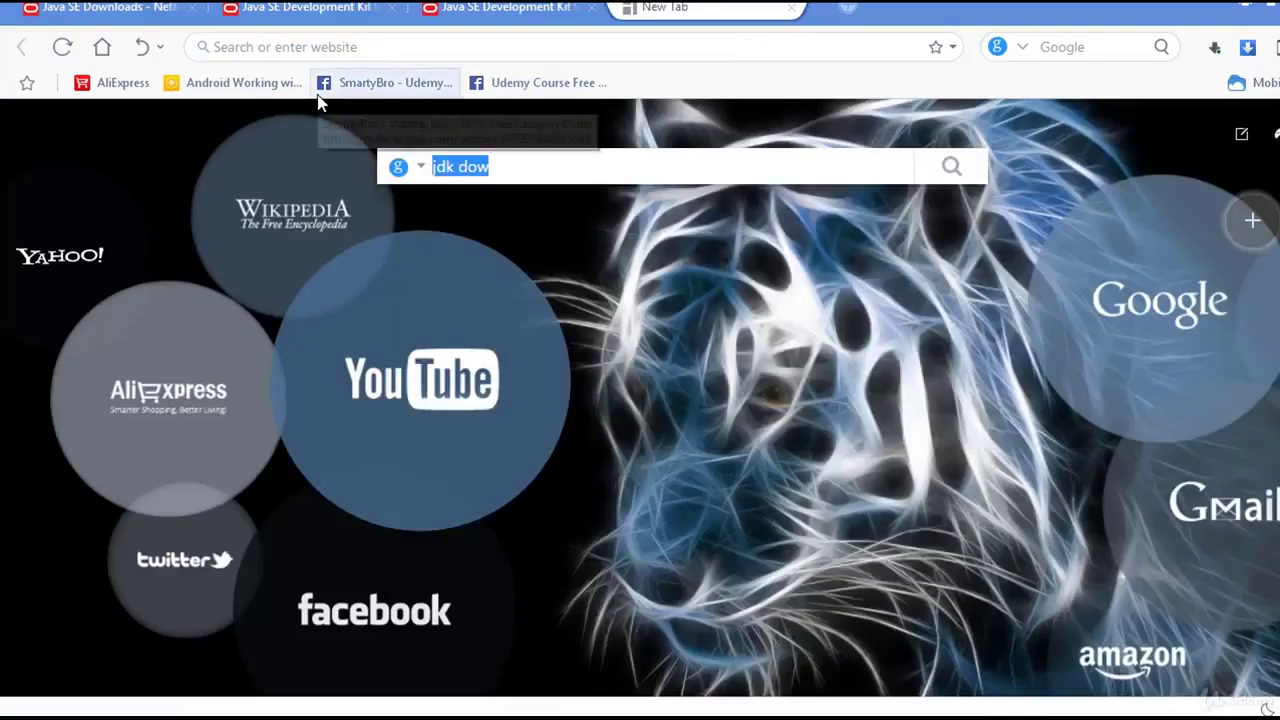
pyautogui.write('neatba')
pyautogui.press('BackSpace')
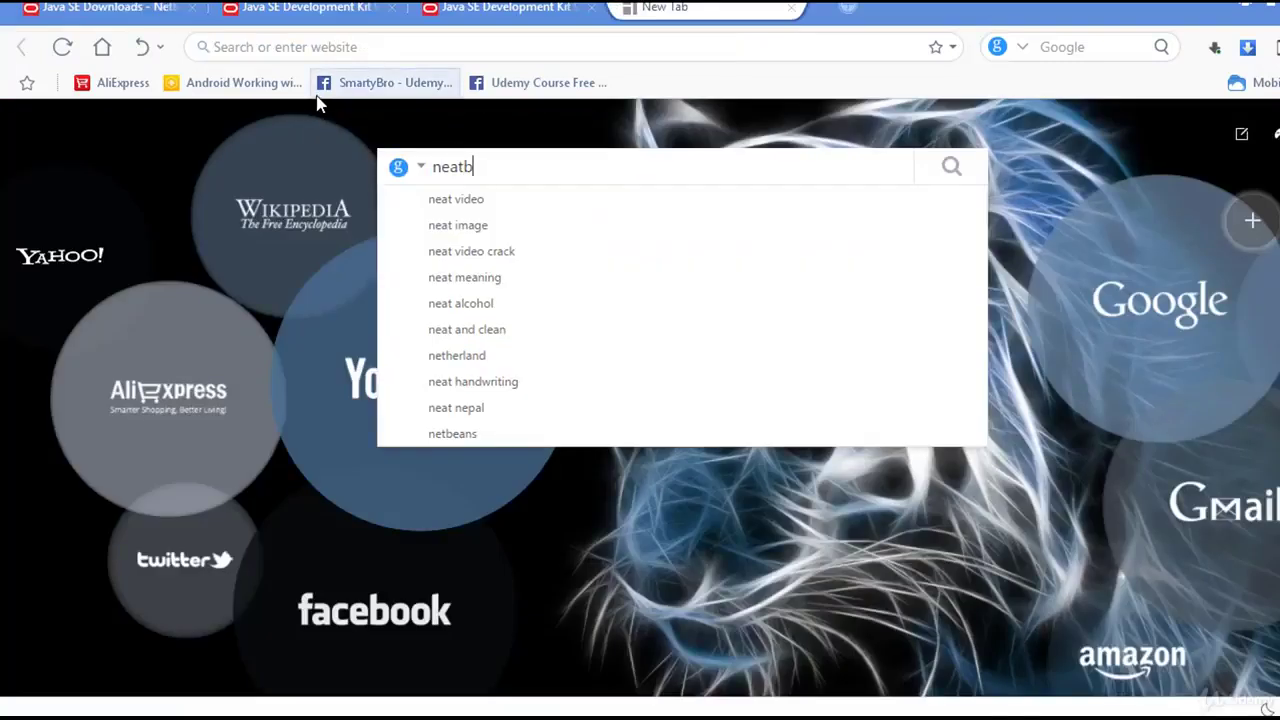
pyautogui.press('BackSpace')
pyautogui.write('tb')
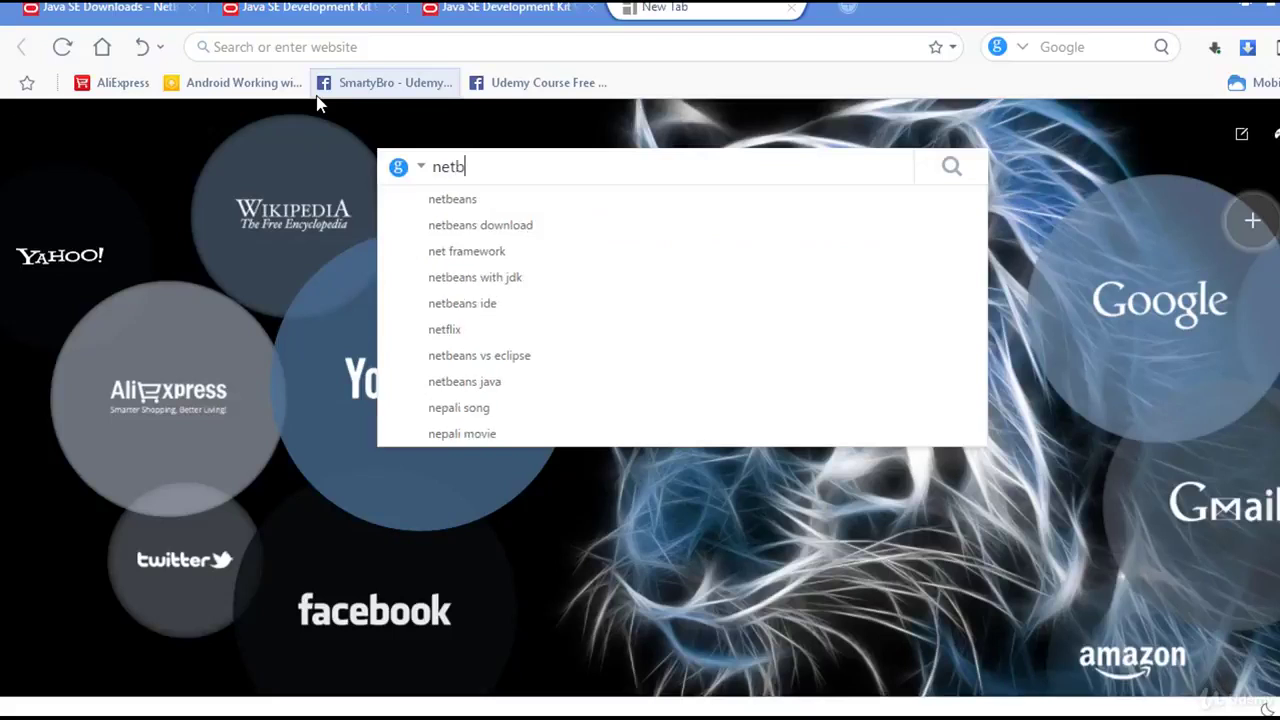
pyautogui.write('ean')
pyautogui.press('Down')
pyautogui.press('Down')
pyautogui.press('Return')
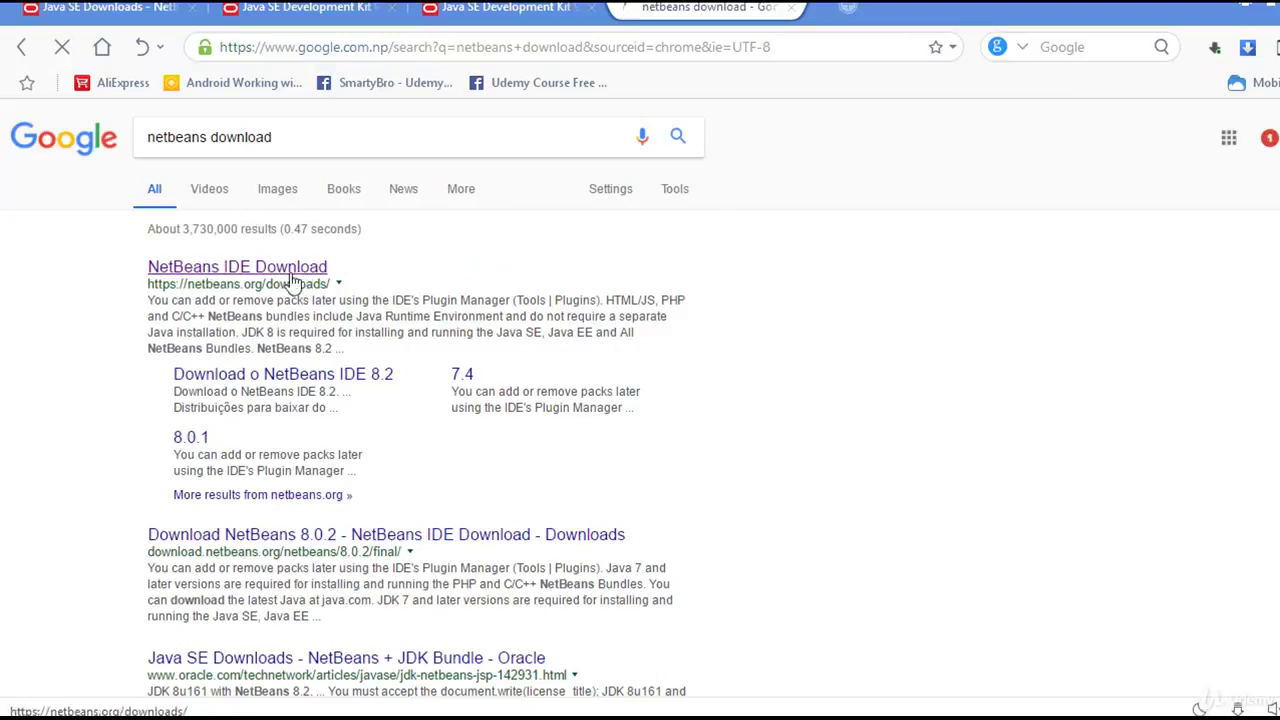
# Open the NetBeans IDE Download result and review the download bundles and their supported technologies
pyautogui.click(232, 269)
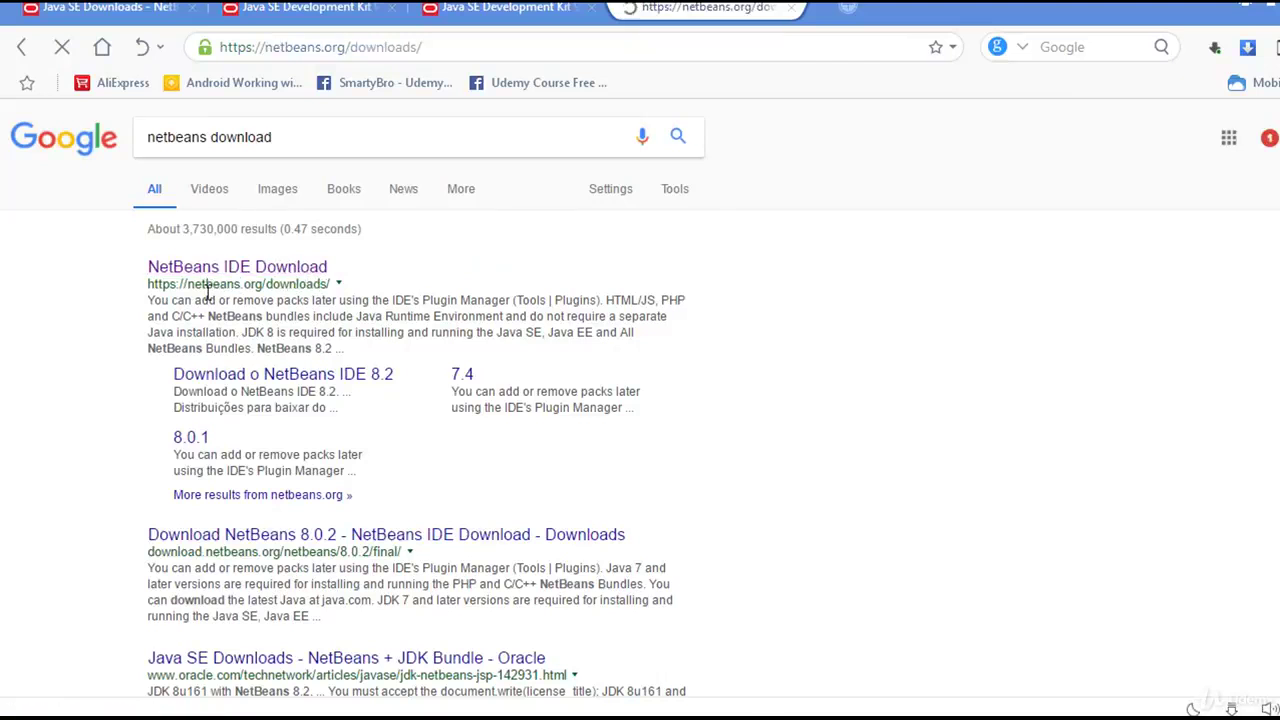
pyautogui.scroll(-3, 310, 333)
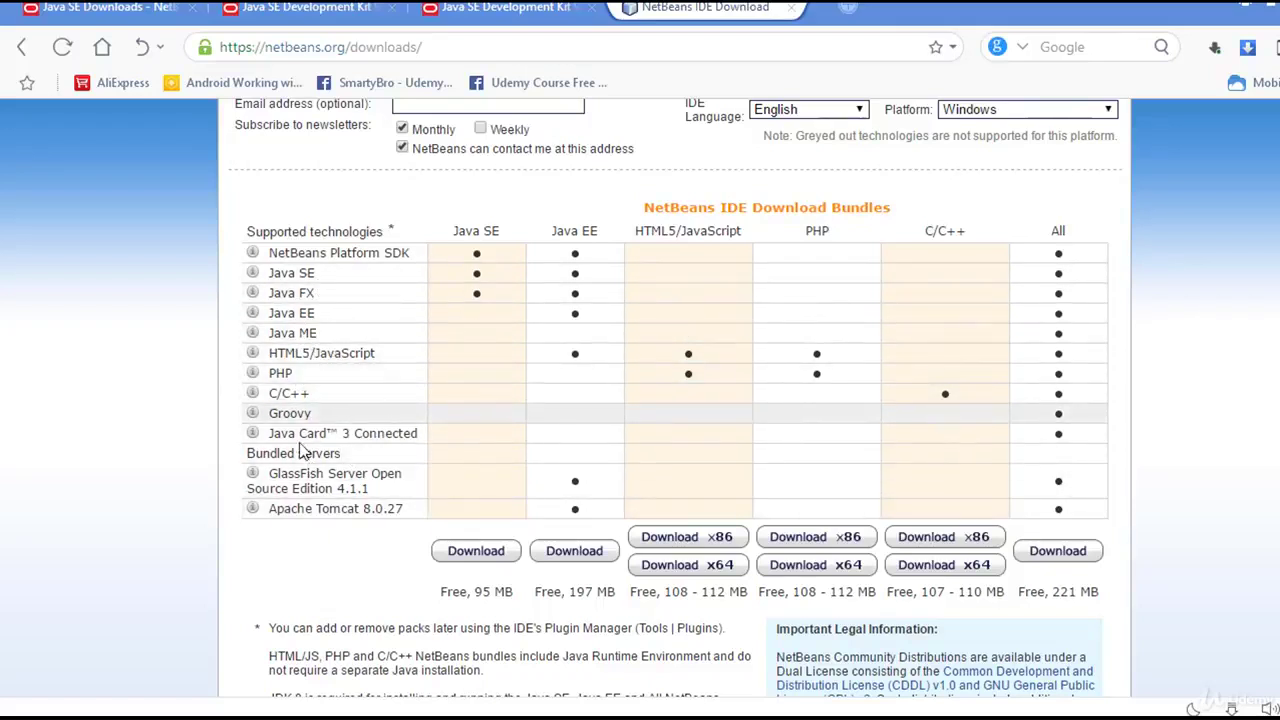
pyautogui.scroll(1, 305, 478)
pyautogui.scroll(-2, 565, 595)
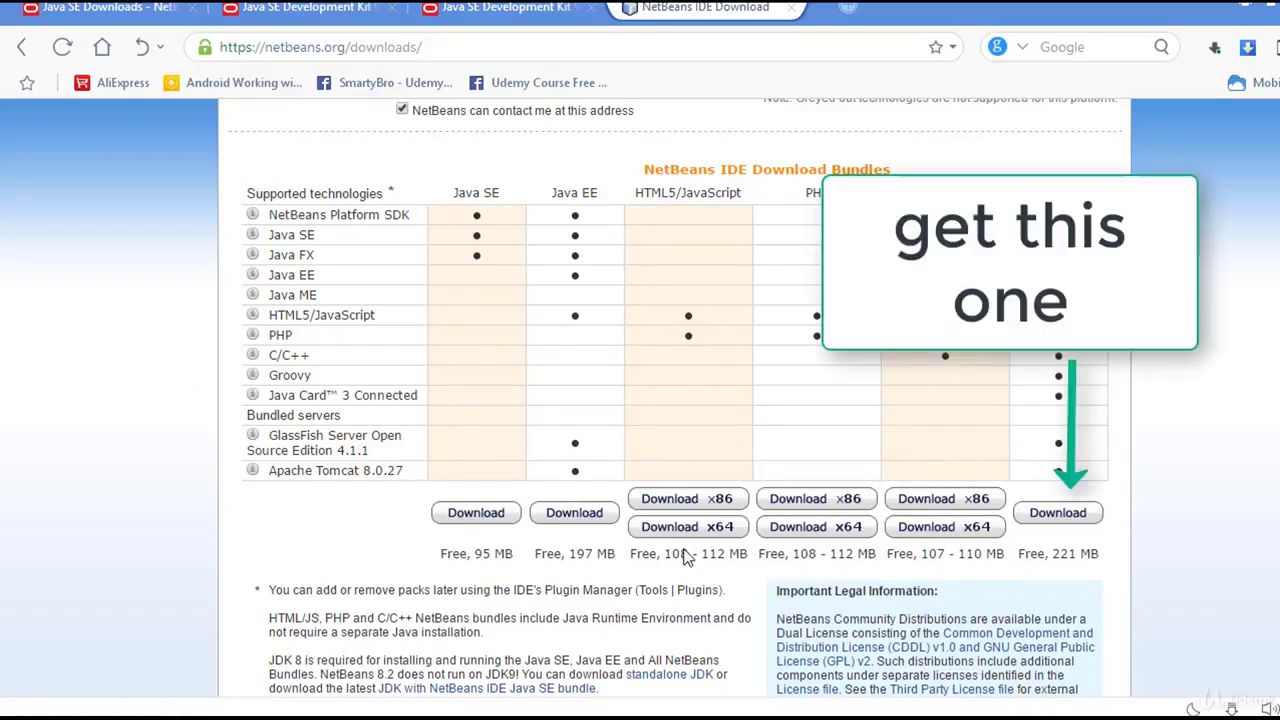
pyautogui.scroll(-1, 686, 557)
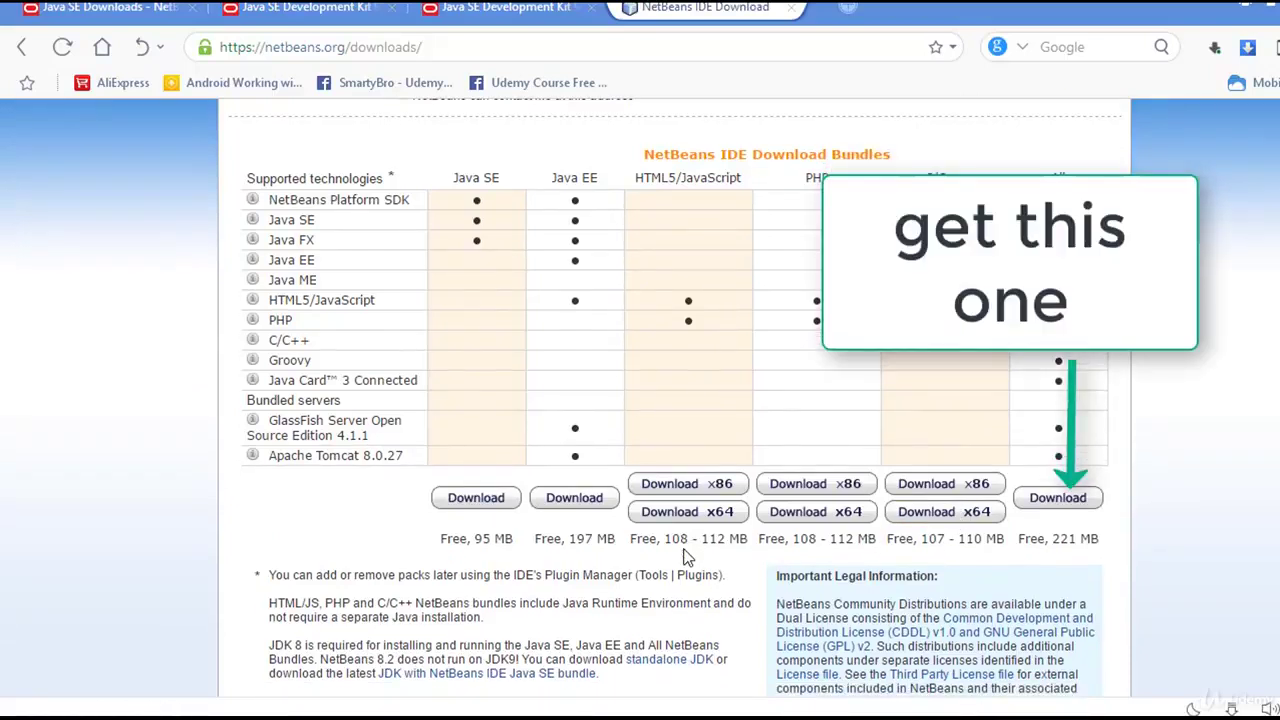
pyautogui.scroll(-1, 686, 557)
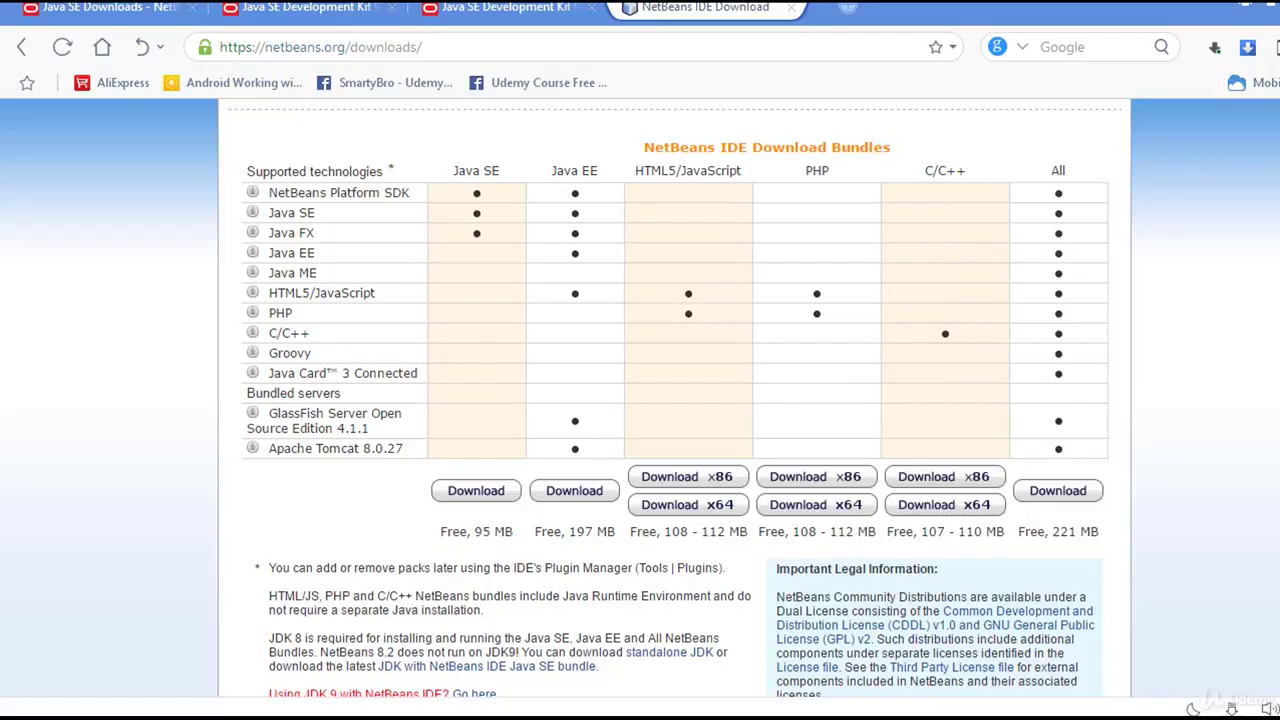
# Launch NetBeans IDE and look through the My NetBeans, What's New and Learn & Discover sections of its start page
pyautogui.press('super')
pyautogui.write('netbeans')
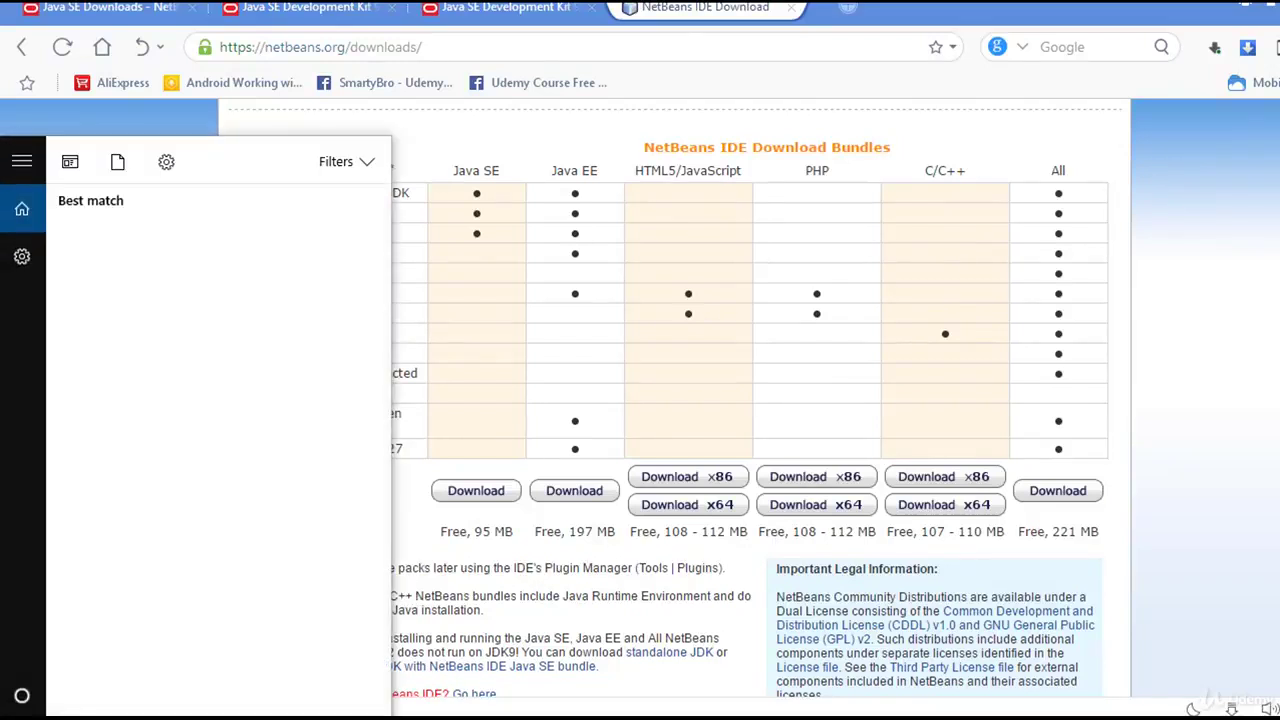
pyautogui.press('Return')
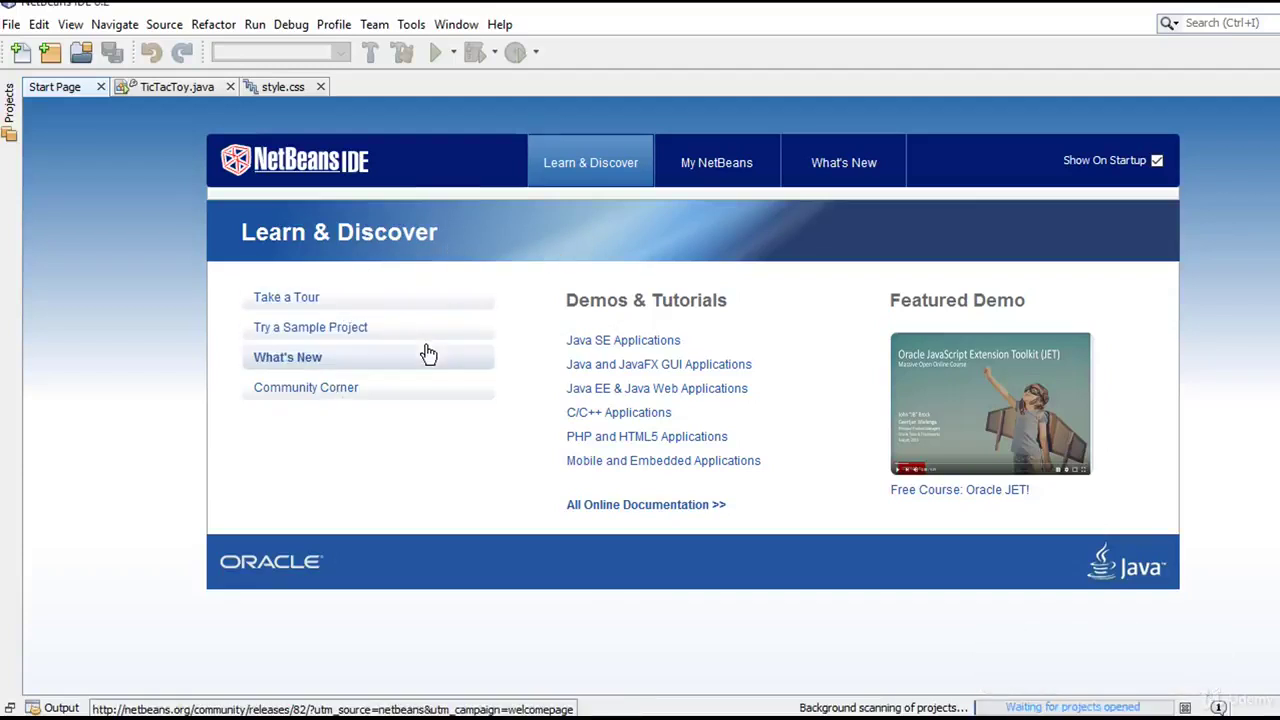
pyautogui.click(695, 172)
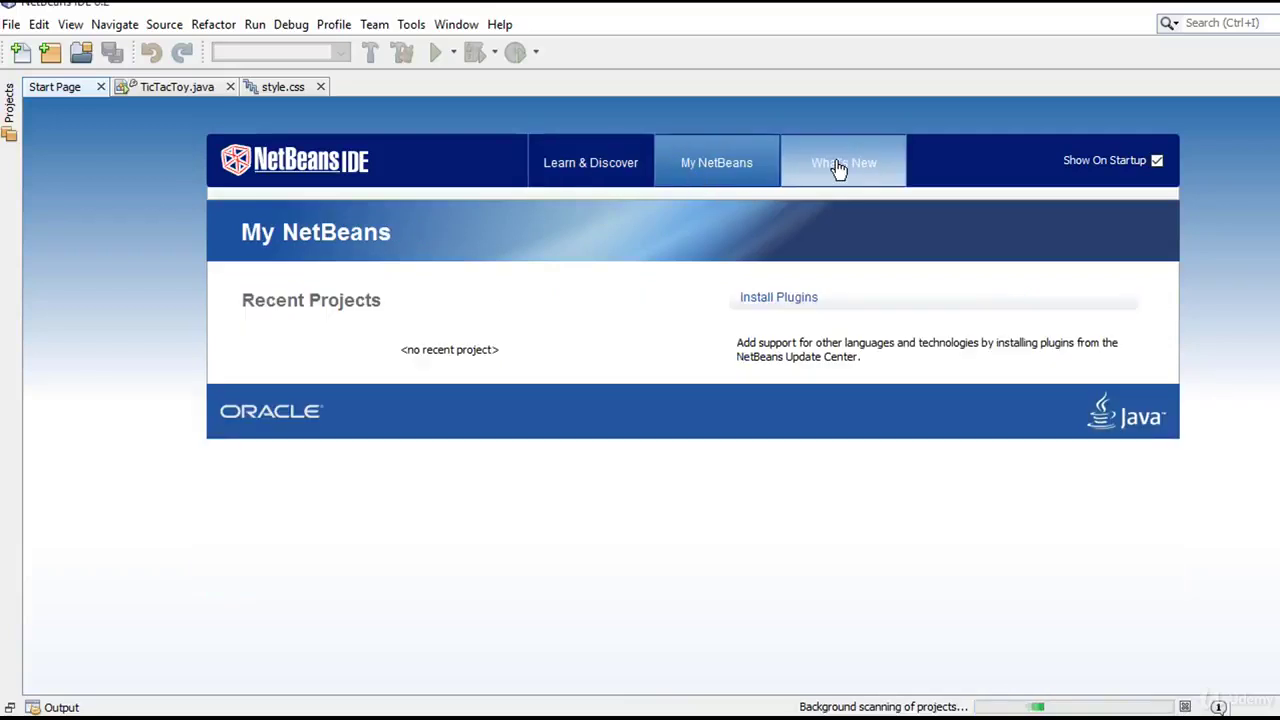
pyautogui.click(838, 168)
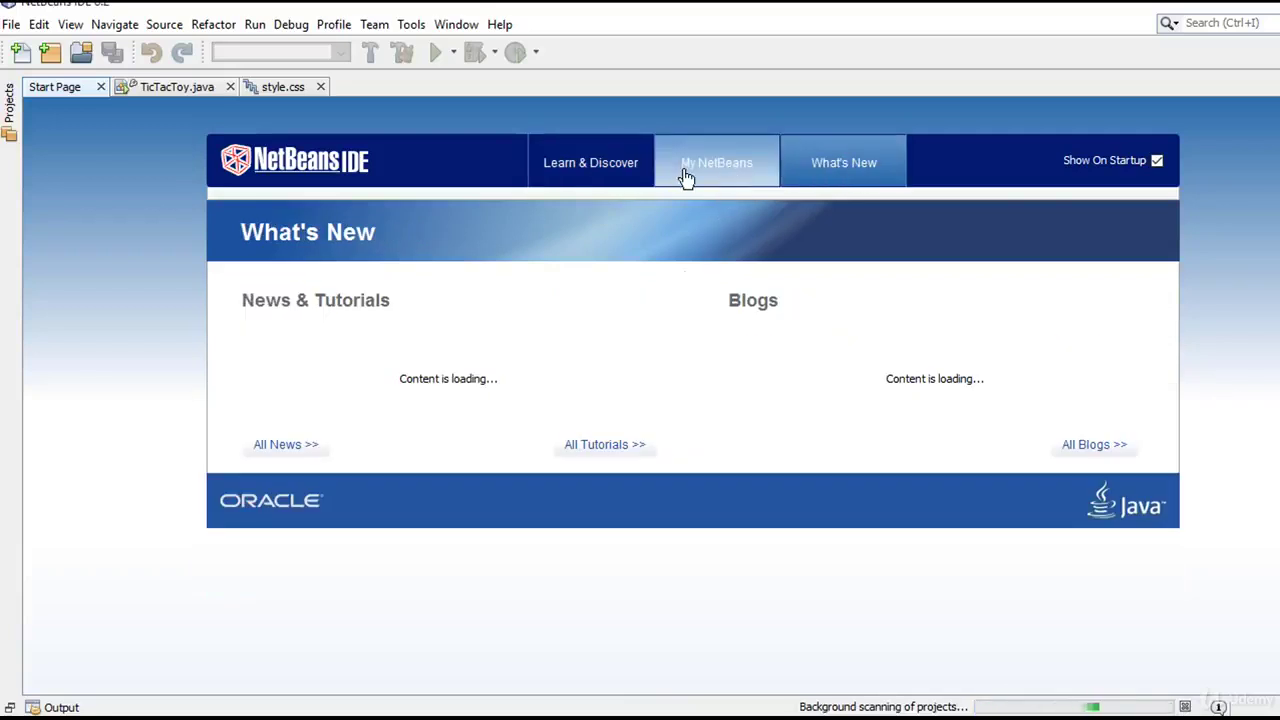
pyautogui.click(585, 165)
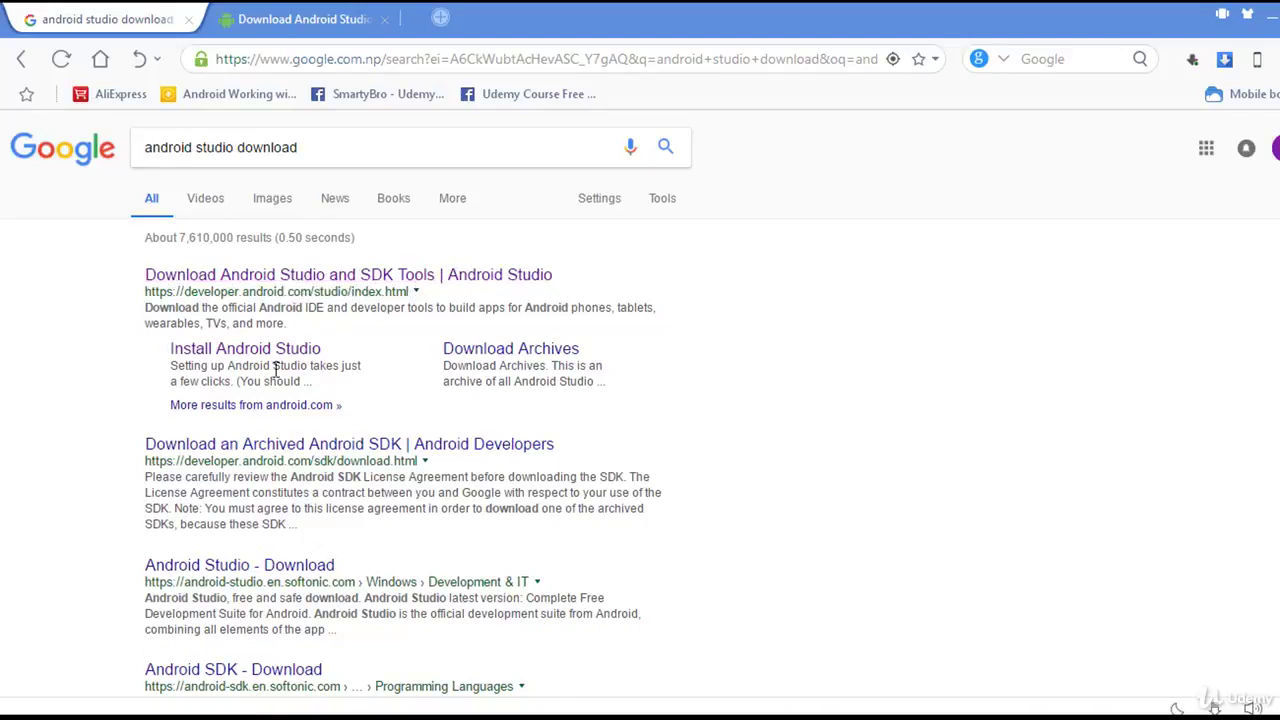
# Open the Android Studio download page from the web search results and review the packages offered for each platform
pyautogui.click(271, 268)
pyautogui.click(305, 12)
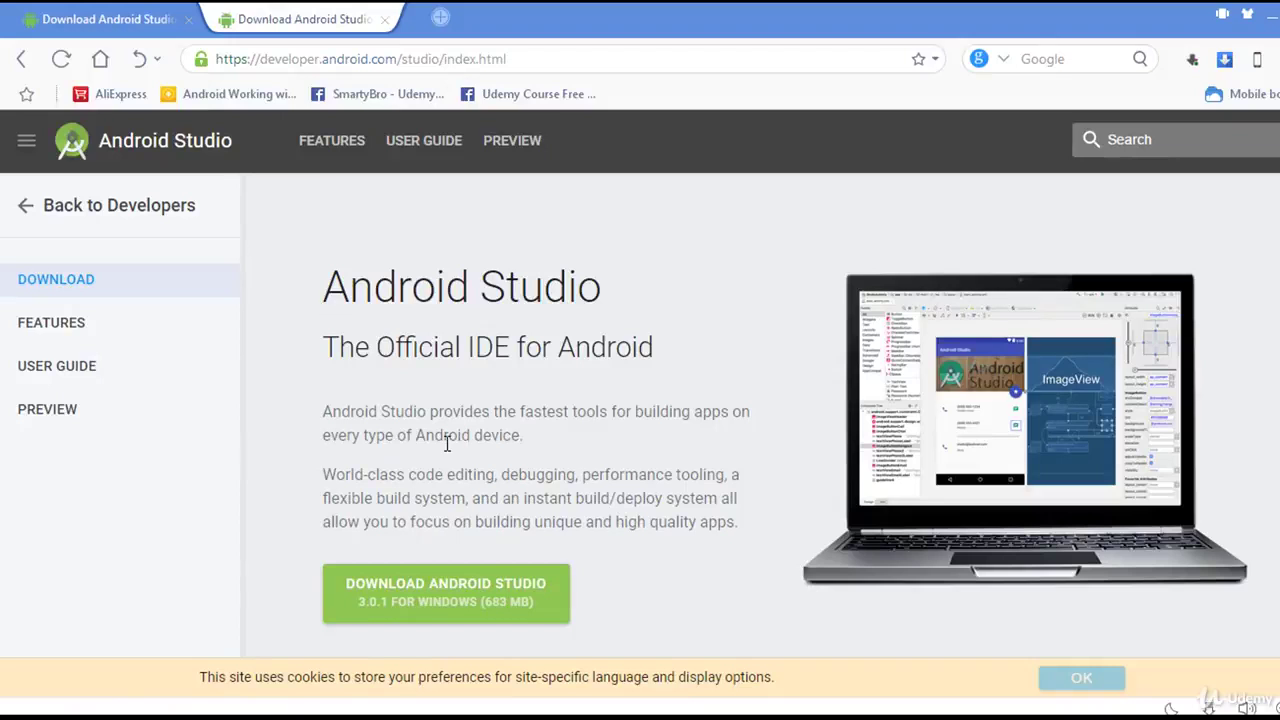
pyautogui.scroll(-2, 447, 445)
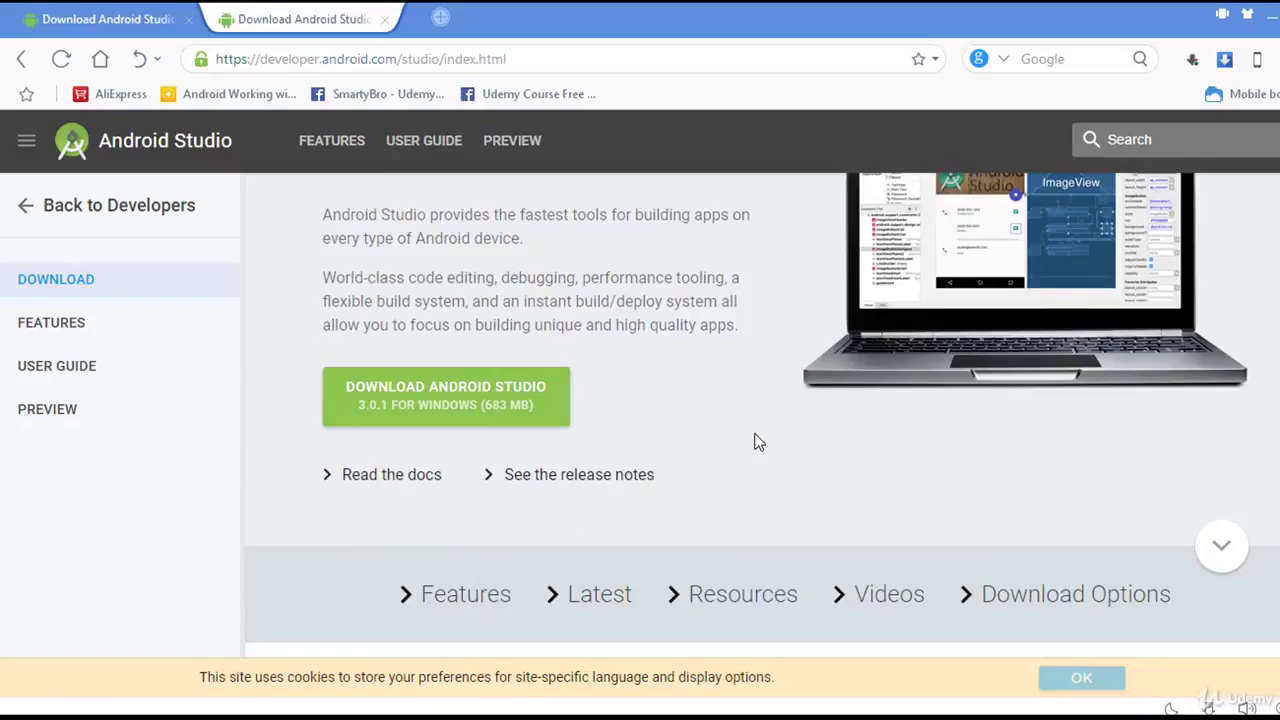
pyautogui.click(1058, 604)
pyautogui.scroll(-5, 580, 455)
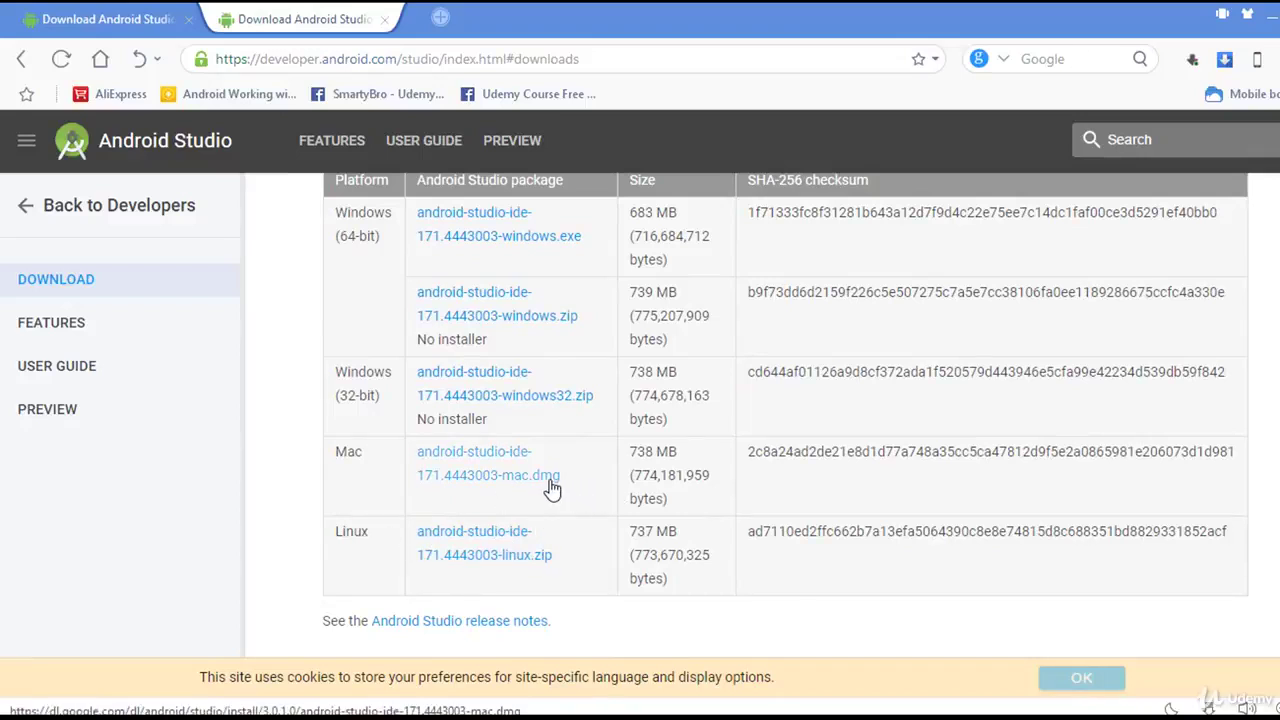
pyautogui.scroll(2, 551, 486)
pyautogui.scroll(4, 466, 392)
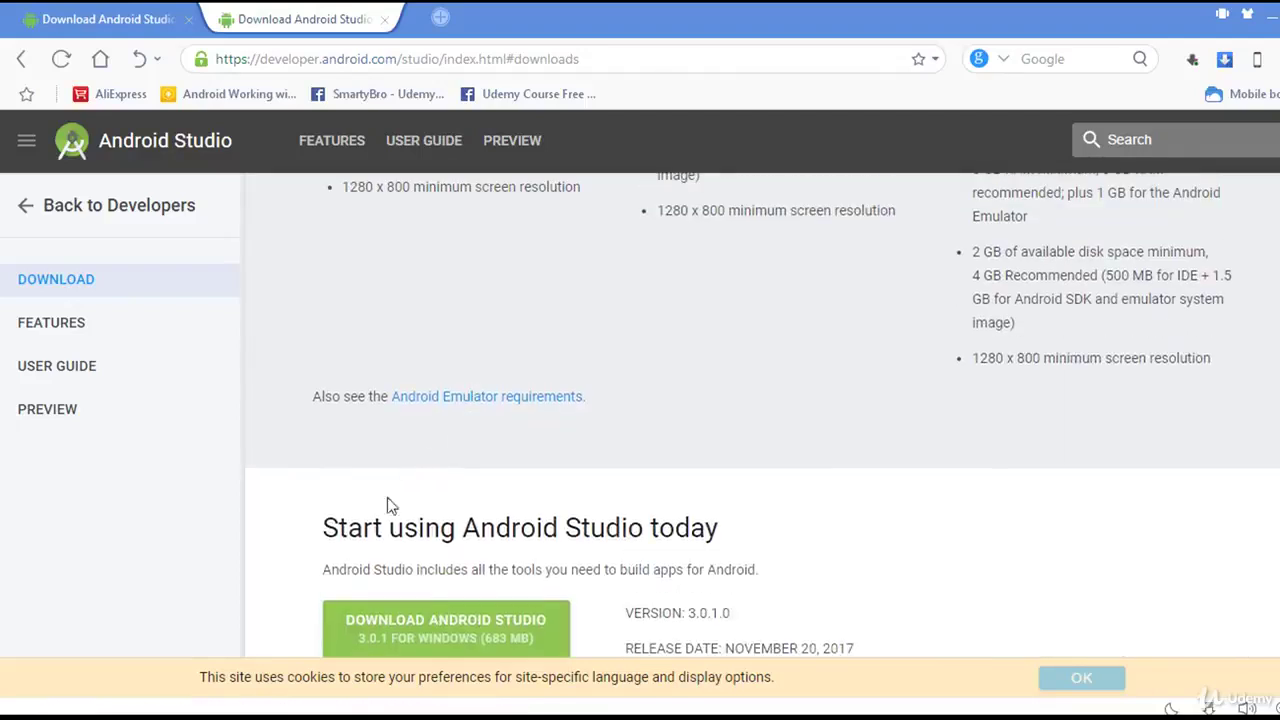
pyautogui.scroll(-2, 409, 543)
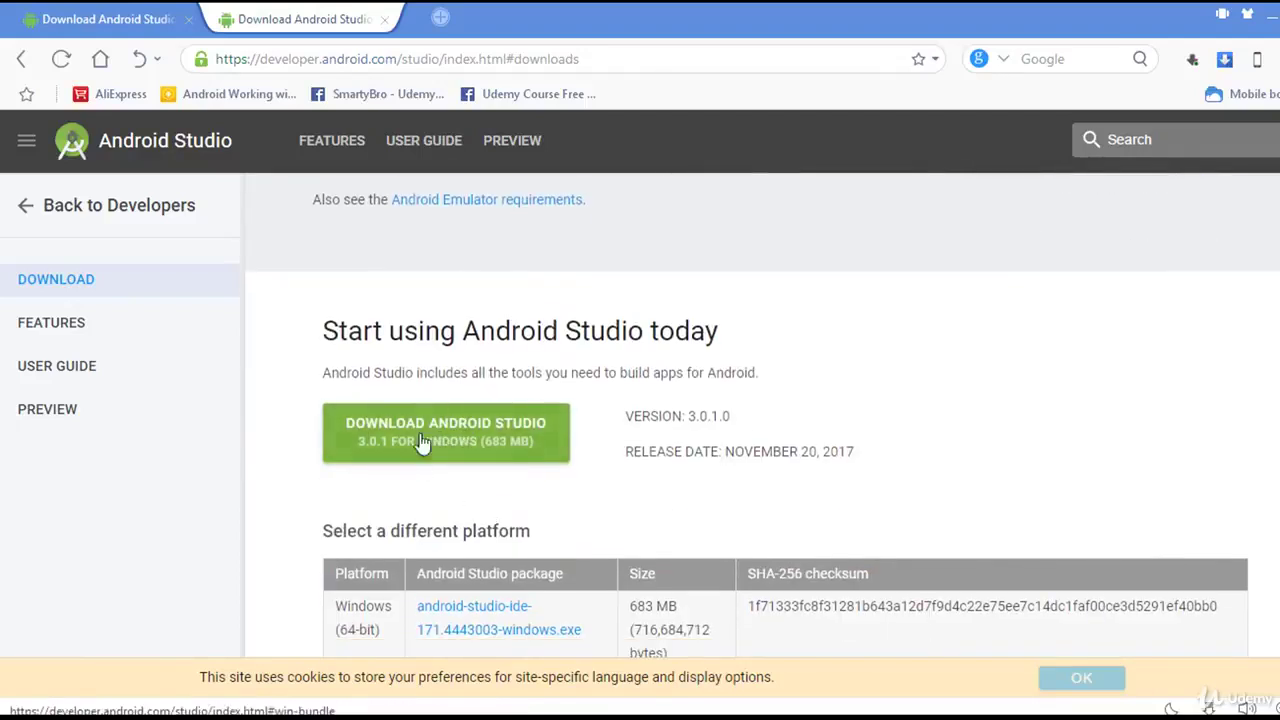
# Agree to the terms and conditions and download Android Studio 3.0.1 for Windows
pyautogui.click(500, 442)
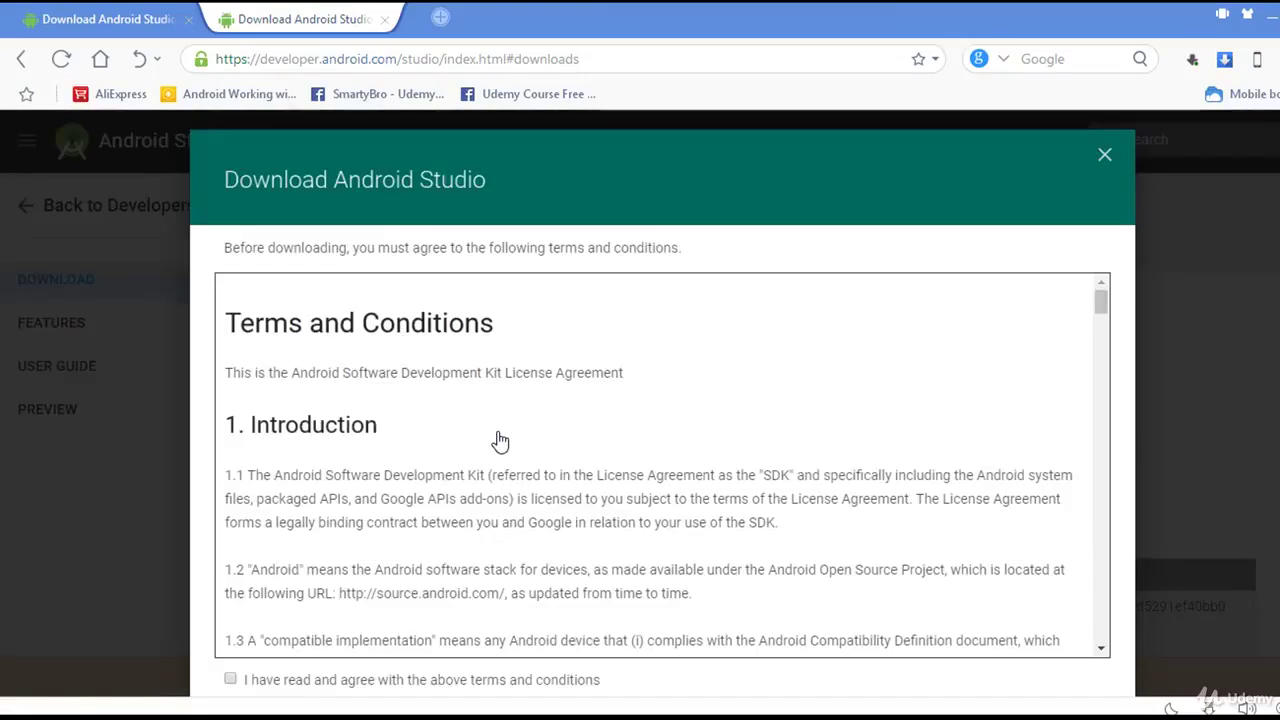
pyautogui.scroll(-3, 530, 427)
pyautogui.click(230, 679)
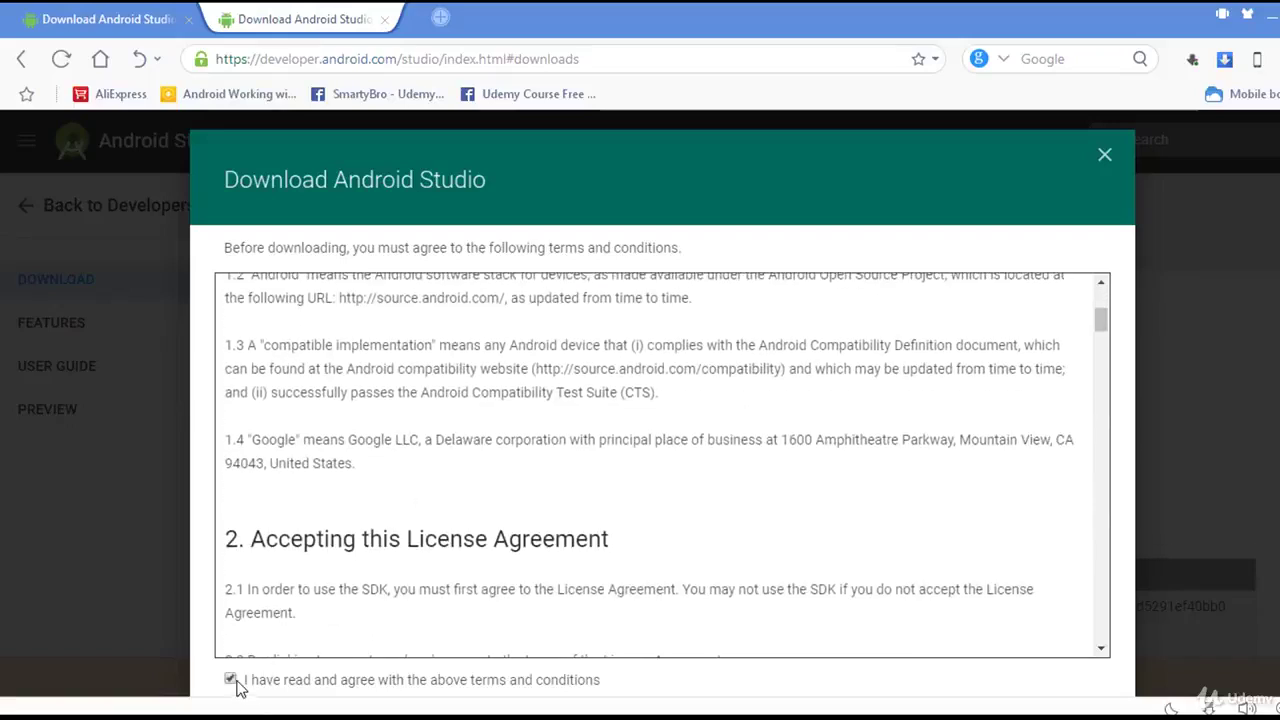
pyautogui.scroll(-20, 626, 525)
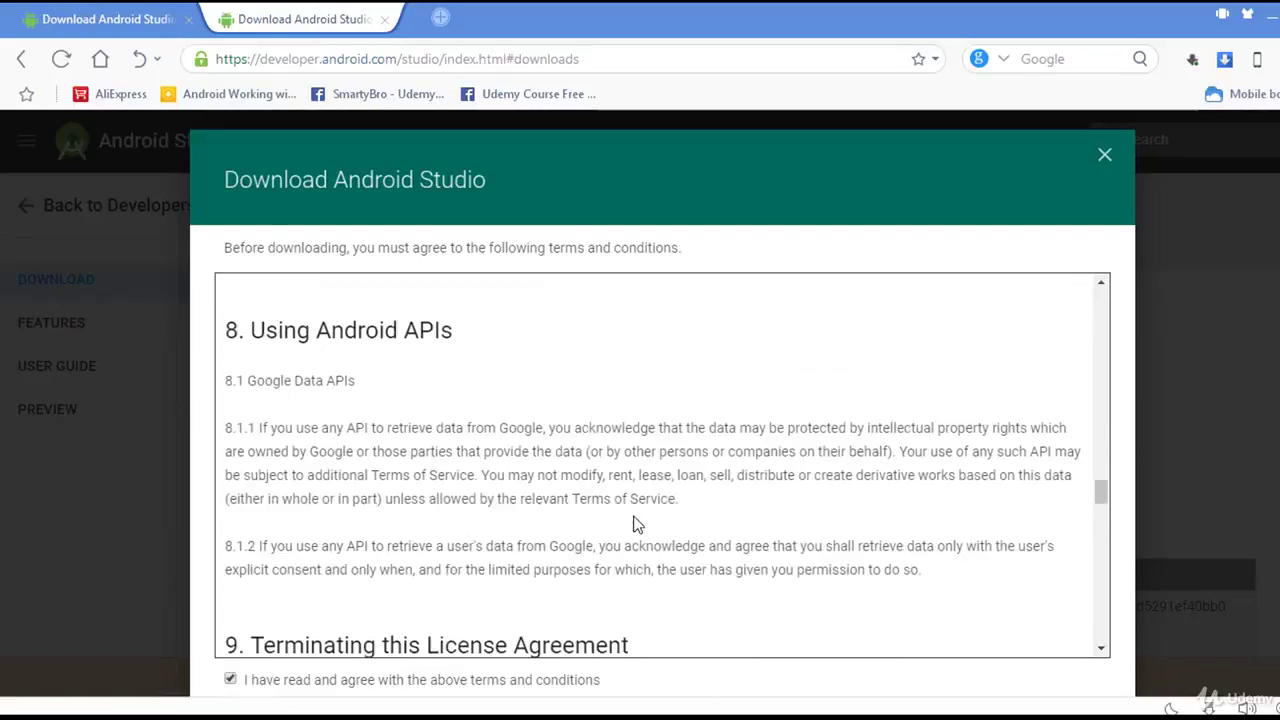
pyautogui.scroll(-12, 1026, 543)
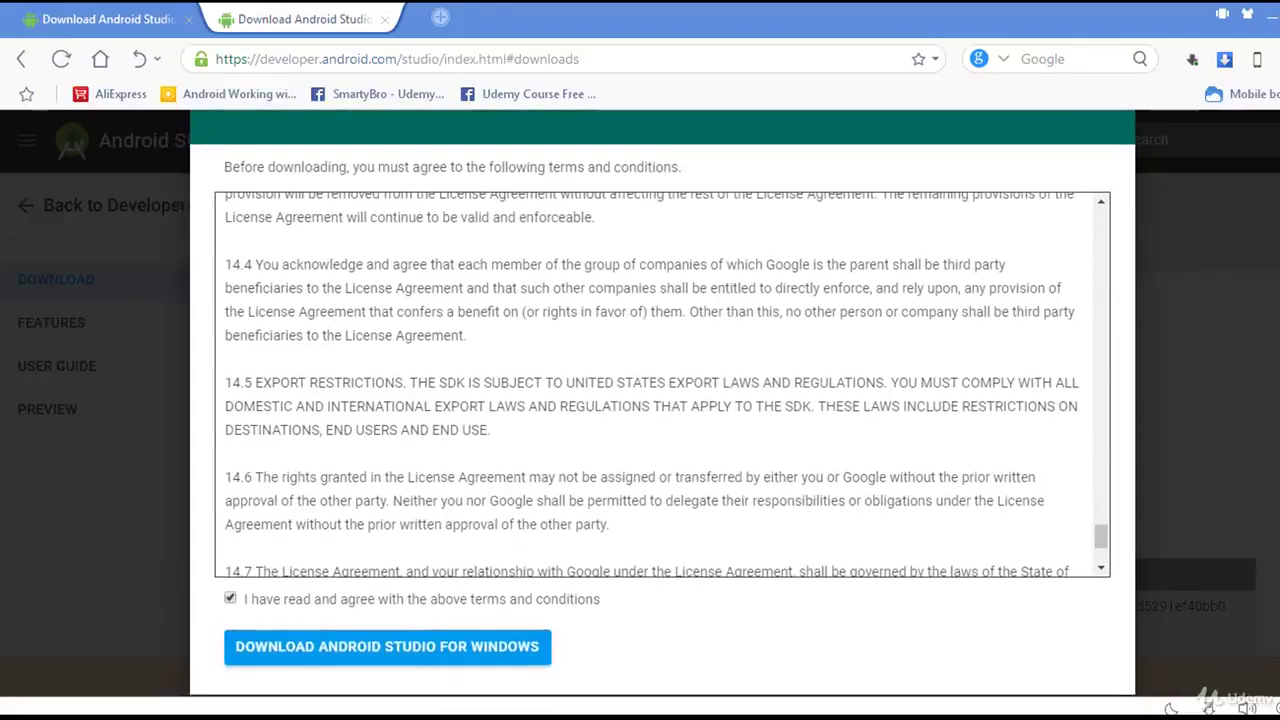
pyautogui.click(383, 640)
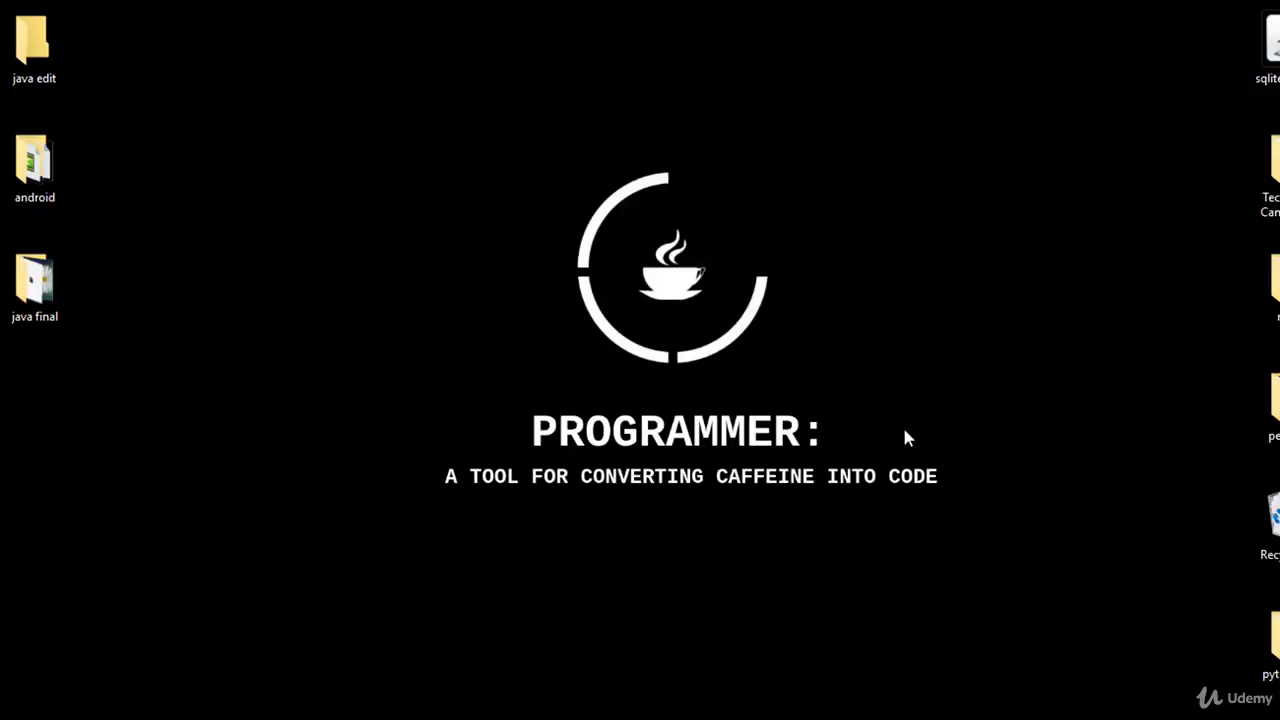
# Launch Android Studio and open the CurrencyConverter project from the recent projects
pyautogui.press('super+s')
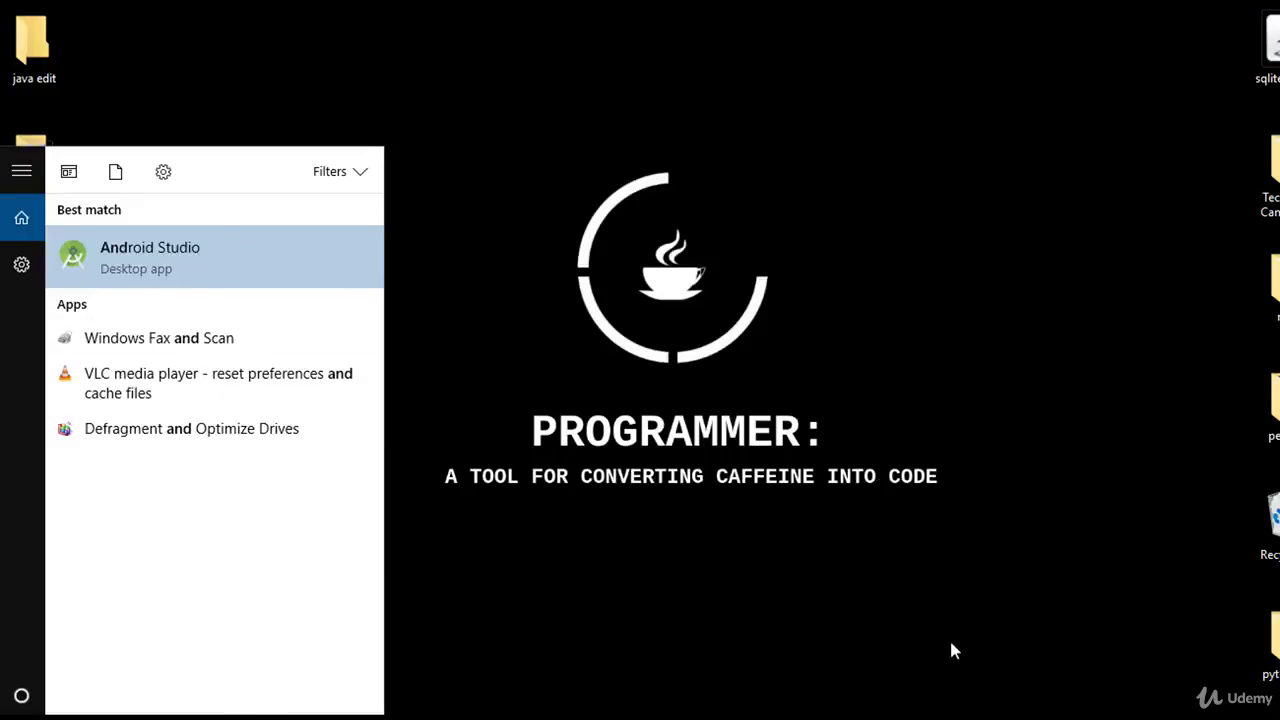
pyautogui.press('Return')
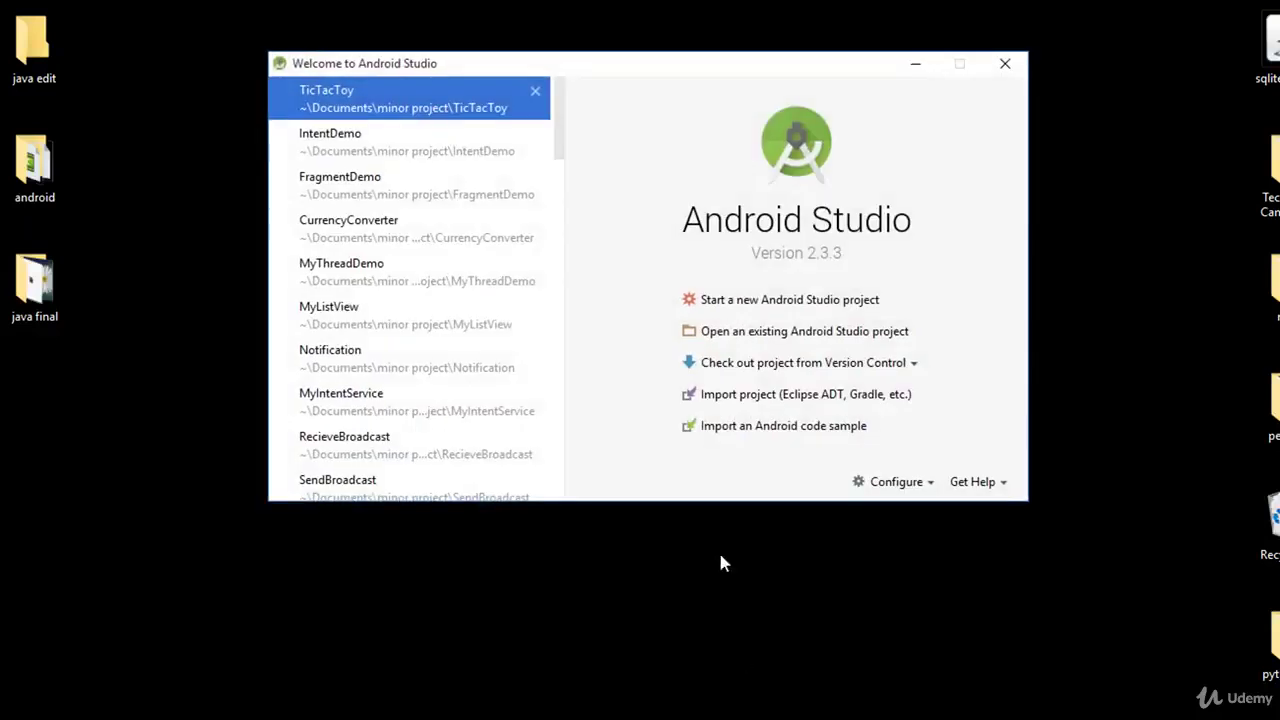
pyautogui.moveTo(654, 66); pyautogui.dragTo(603, 144)
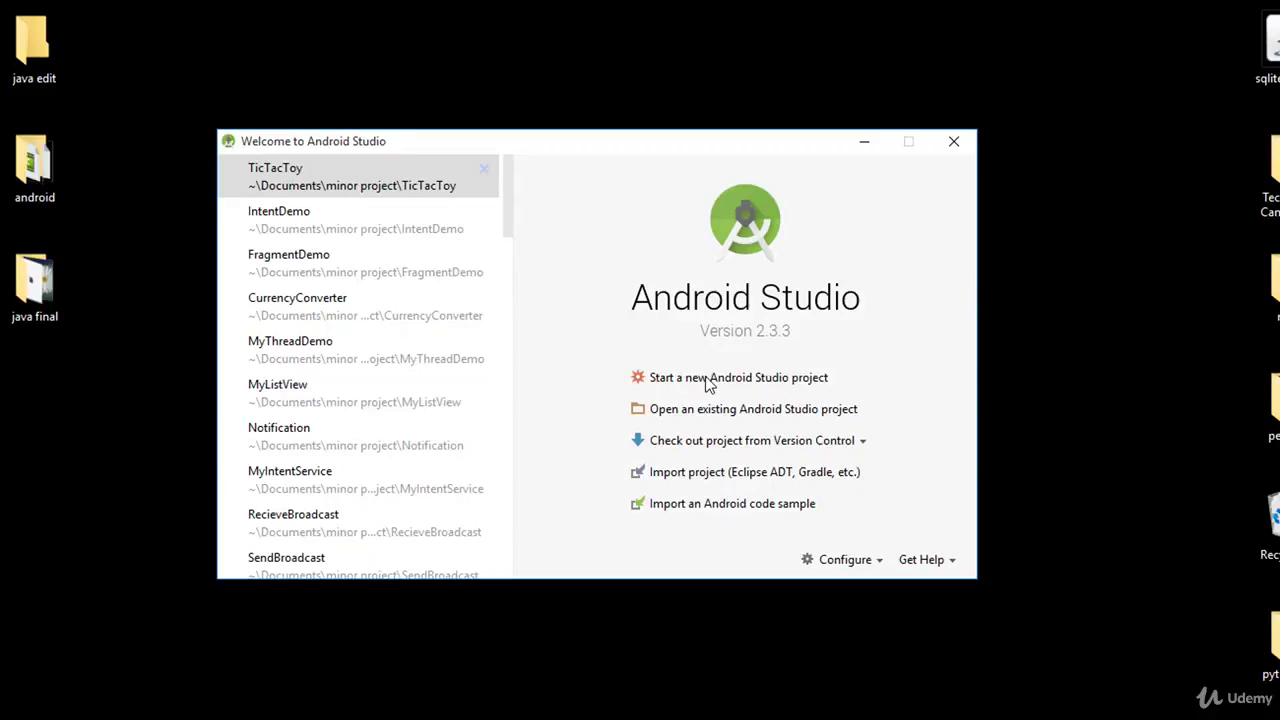
pyautogui.press('Down')
pyautogui.press('Down')
pyautogui.press('Down')
pyautogui.moveTo(668, 157); pyautogui.dragTo(733, 127)
pyautogui.press('Return')
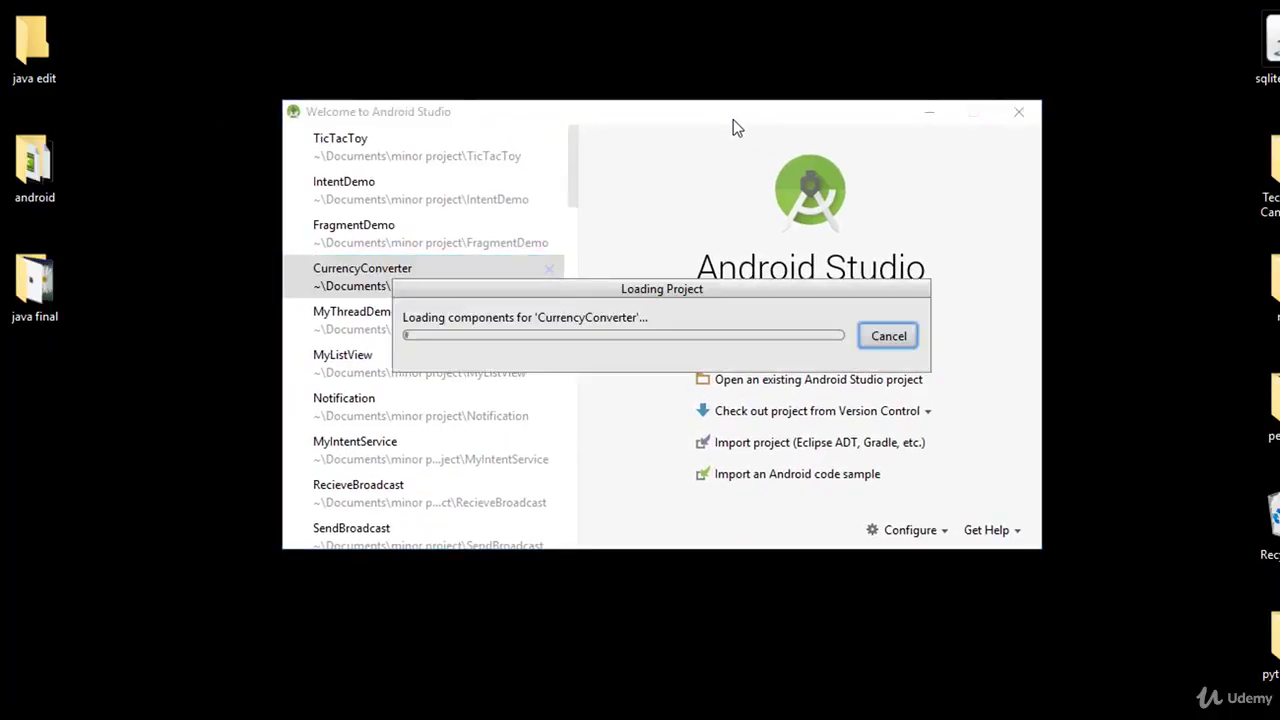
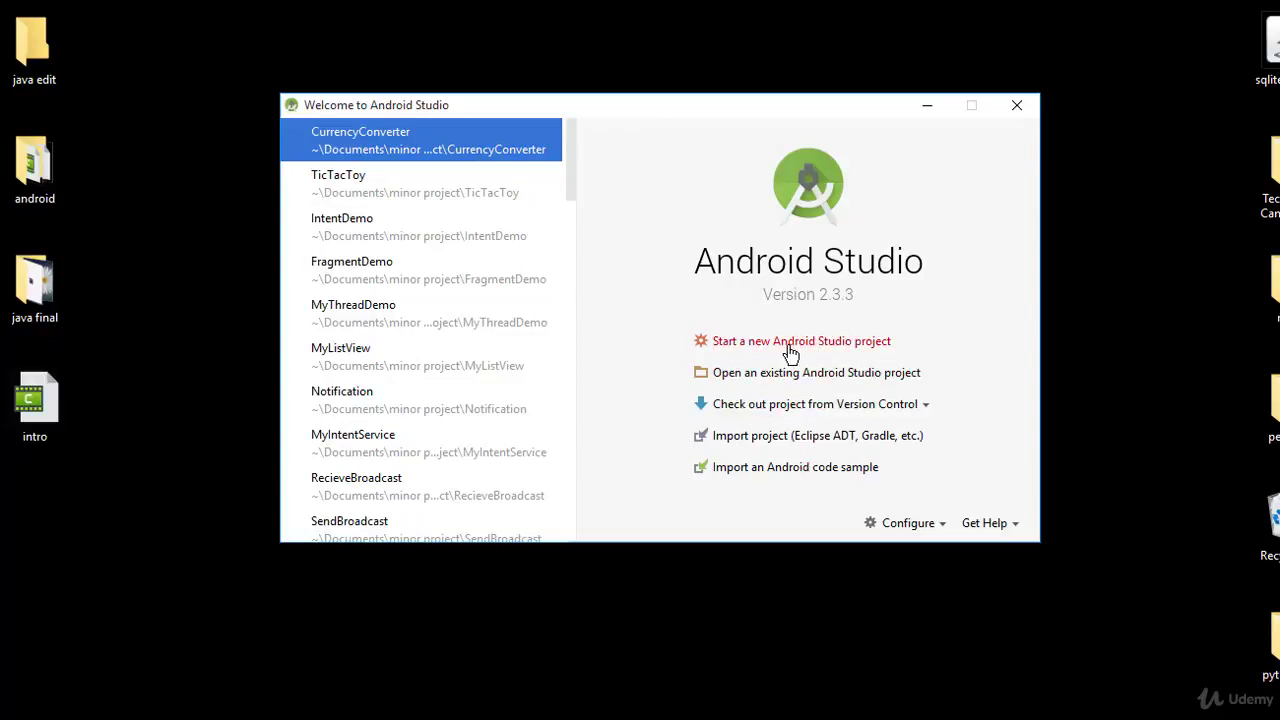
# Start a new Android Studio project with the application name DemoProject and continue to the target device settings
pyautogui.click(790, 349)
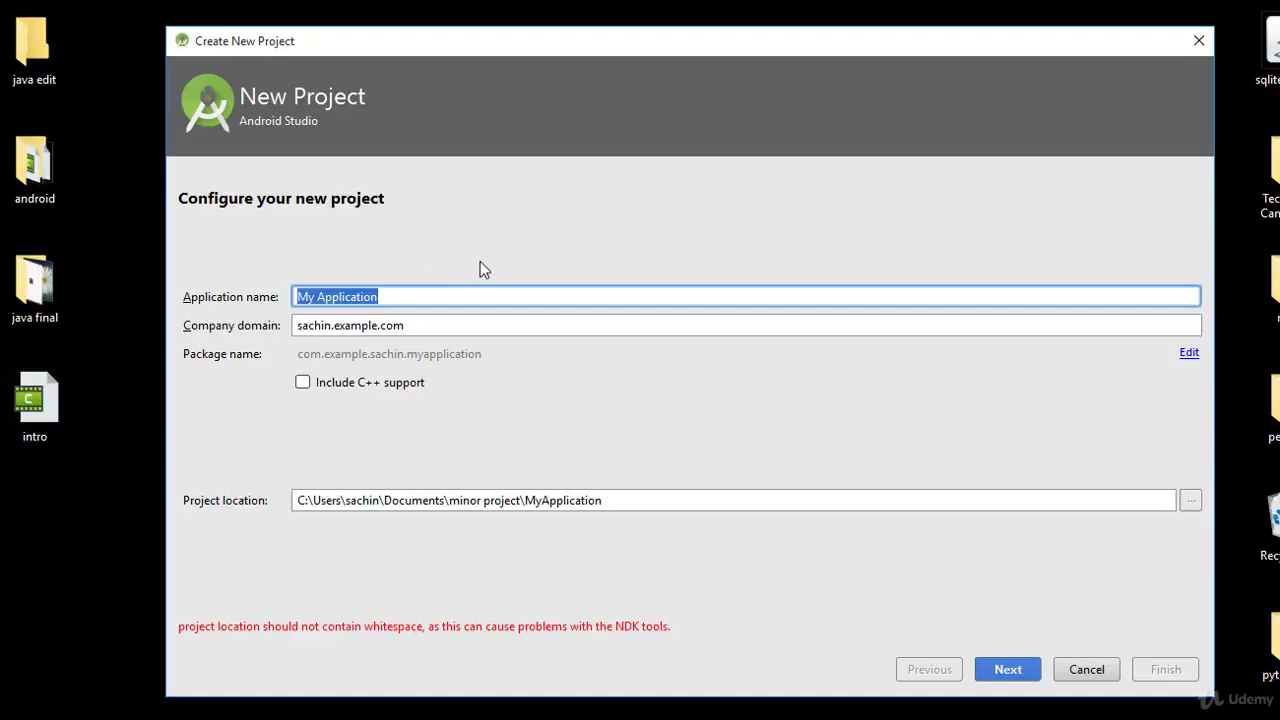
pyautogui.click(316, 298)
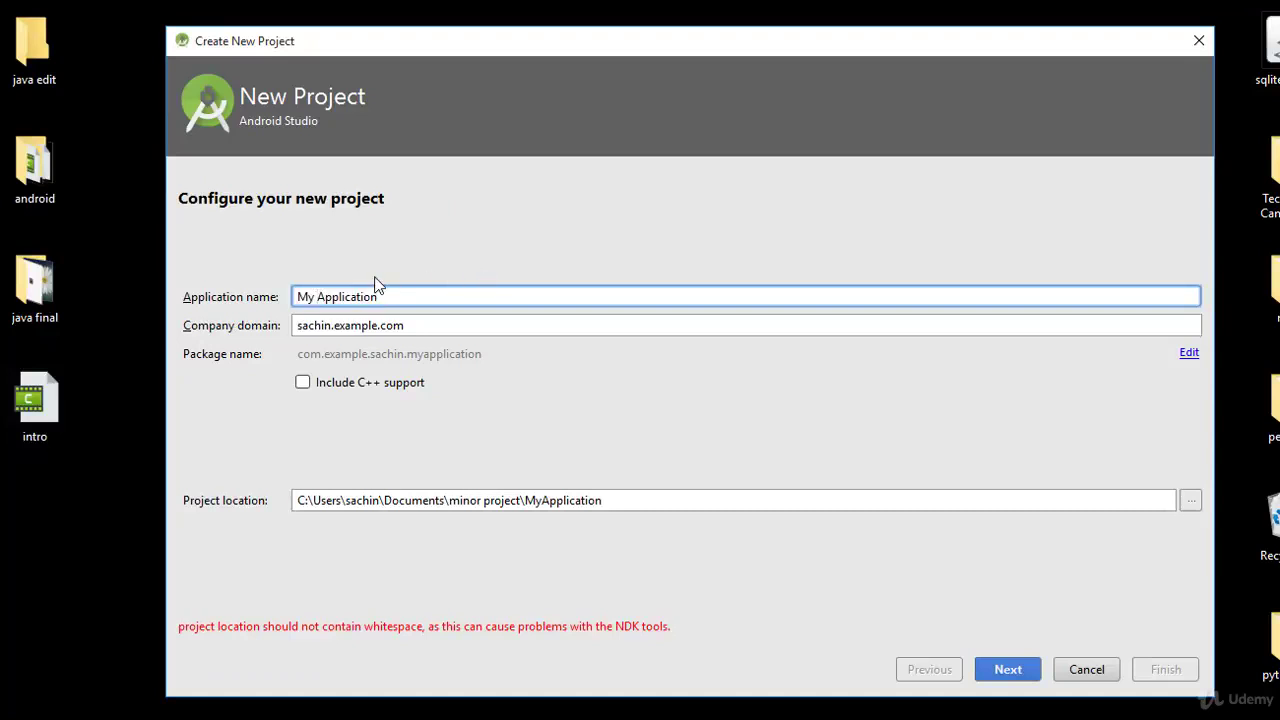
pyautogui.moveTo(391, 292); pyautogui.dragTo(223, 292)
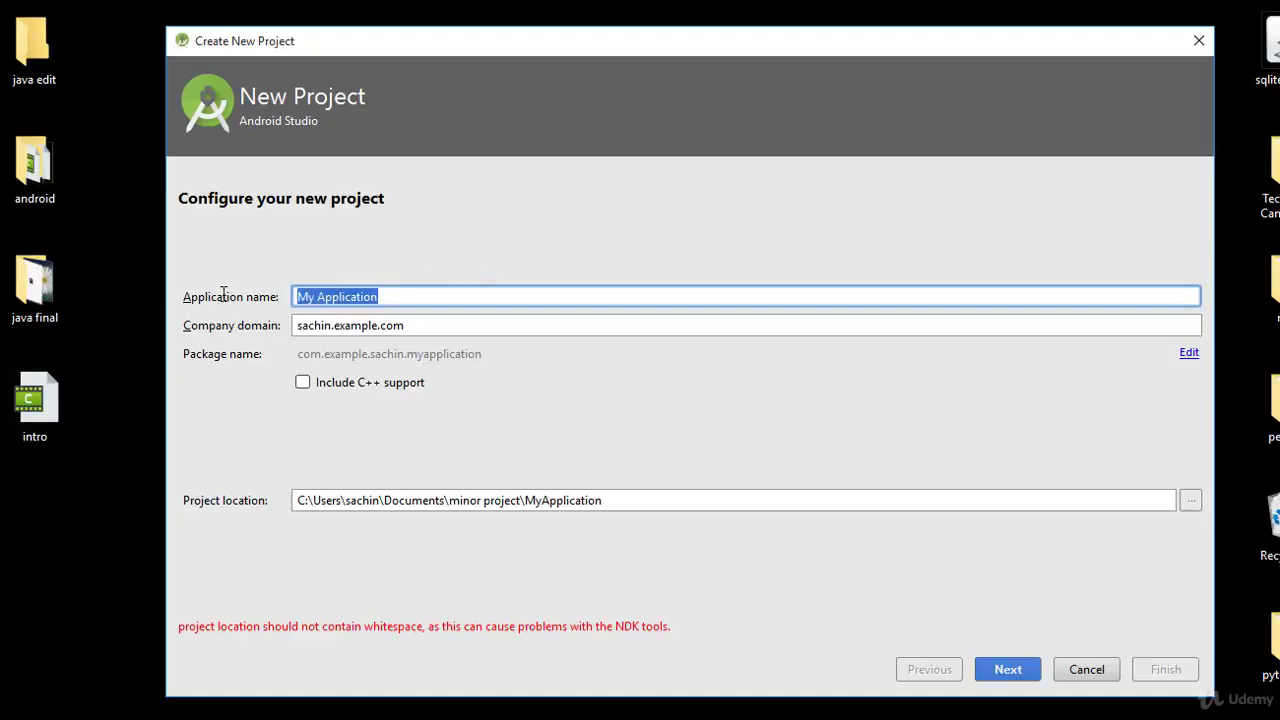
pyautogui.press('BackSpace')
pyautogui.write('De')
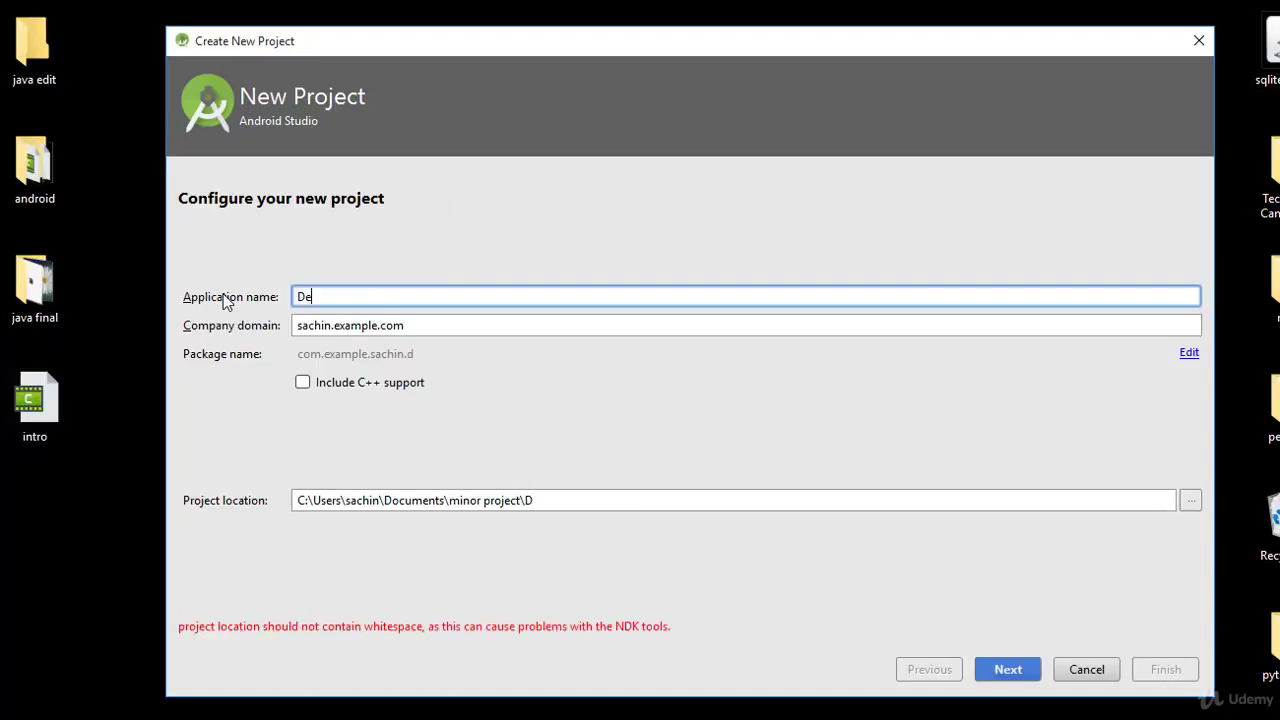
pyautogui.write('moProject')
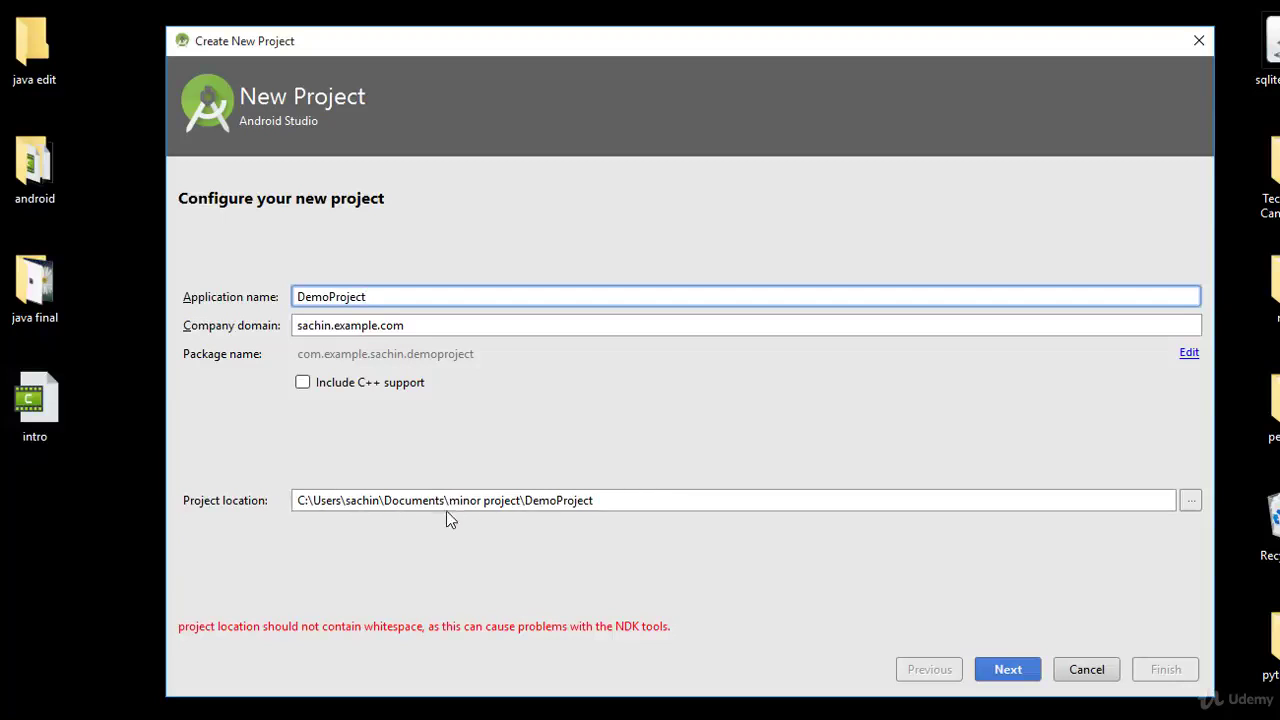
pyautogui.click(1014, 676)
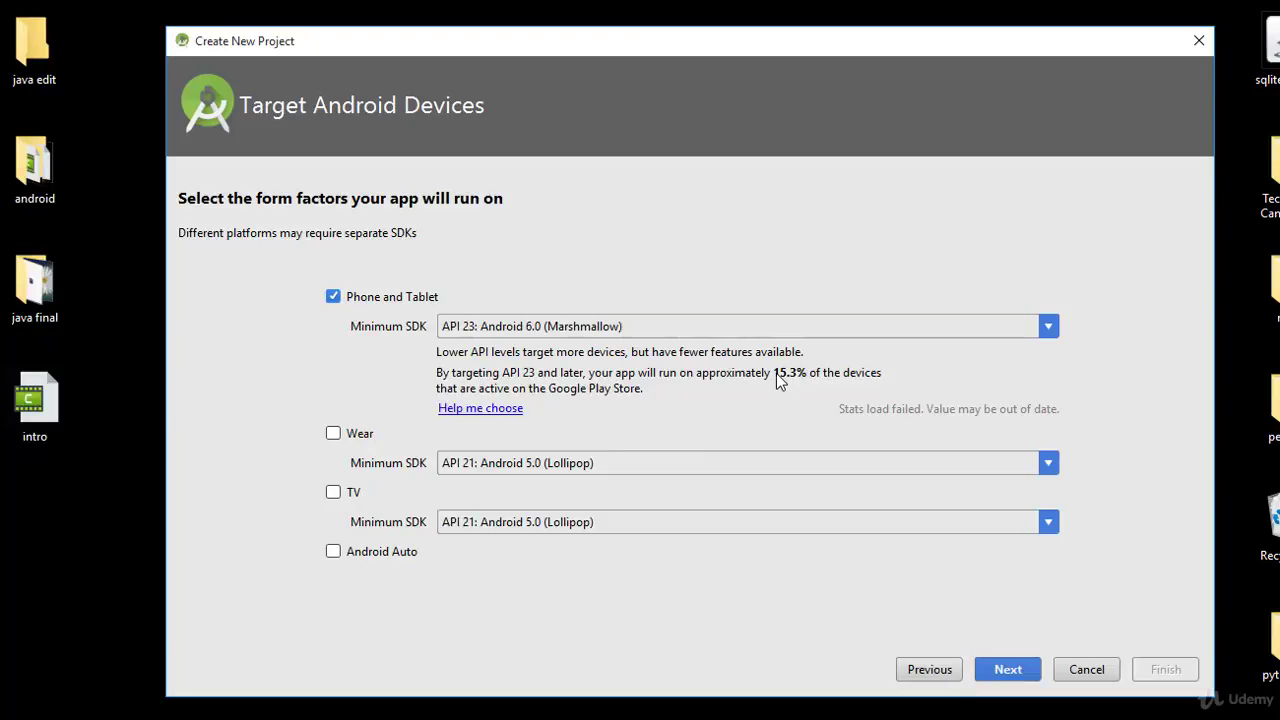
# Target Phone and Tablet with minimum SDK API 23: Android 6.0 (Marshmallow) and continue to the activity templates
pyautogui.click(828, 330)
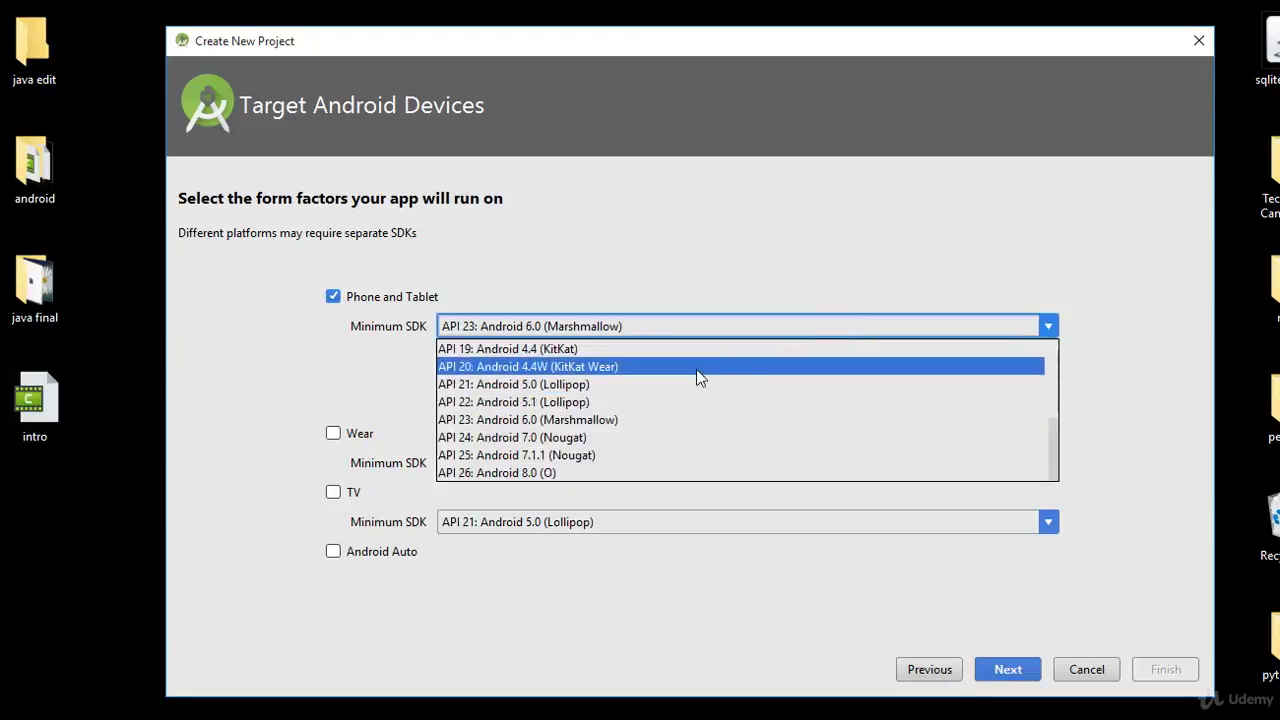
pyautogui.click(585, 462)
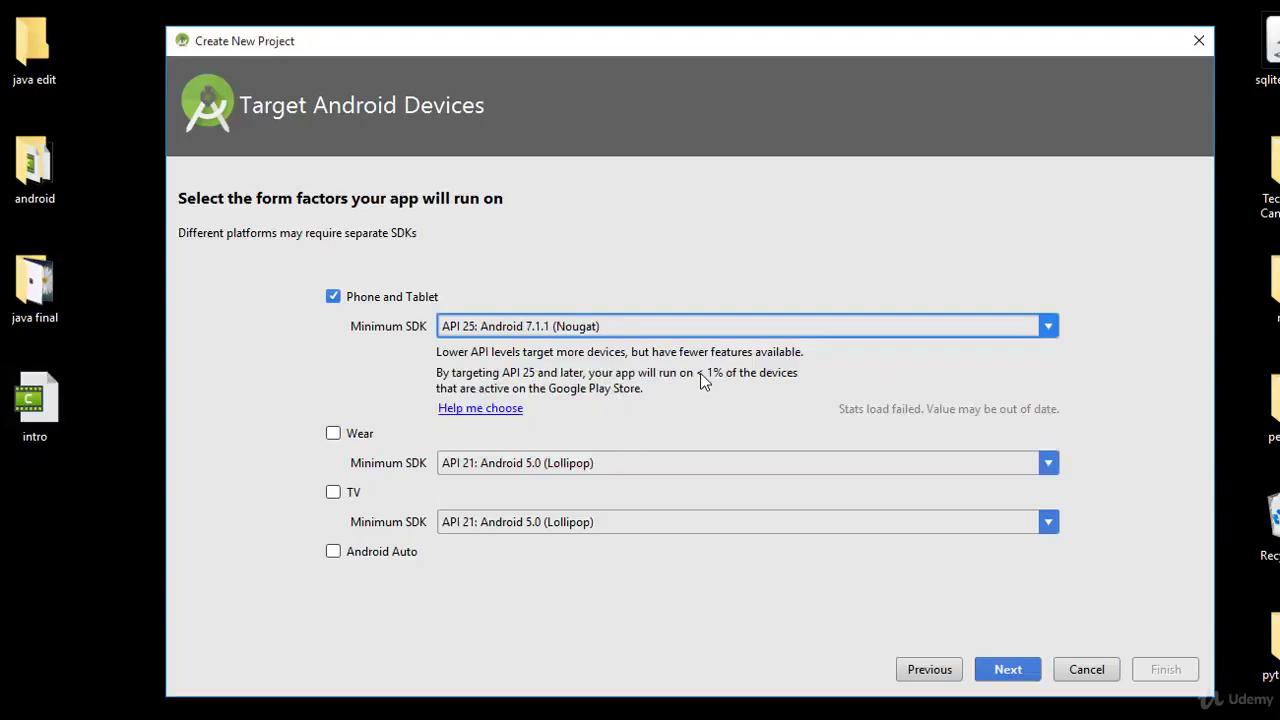
pyautogui.click(757, 328)
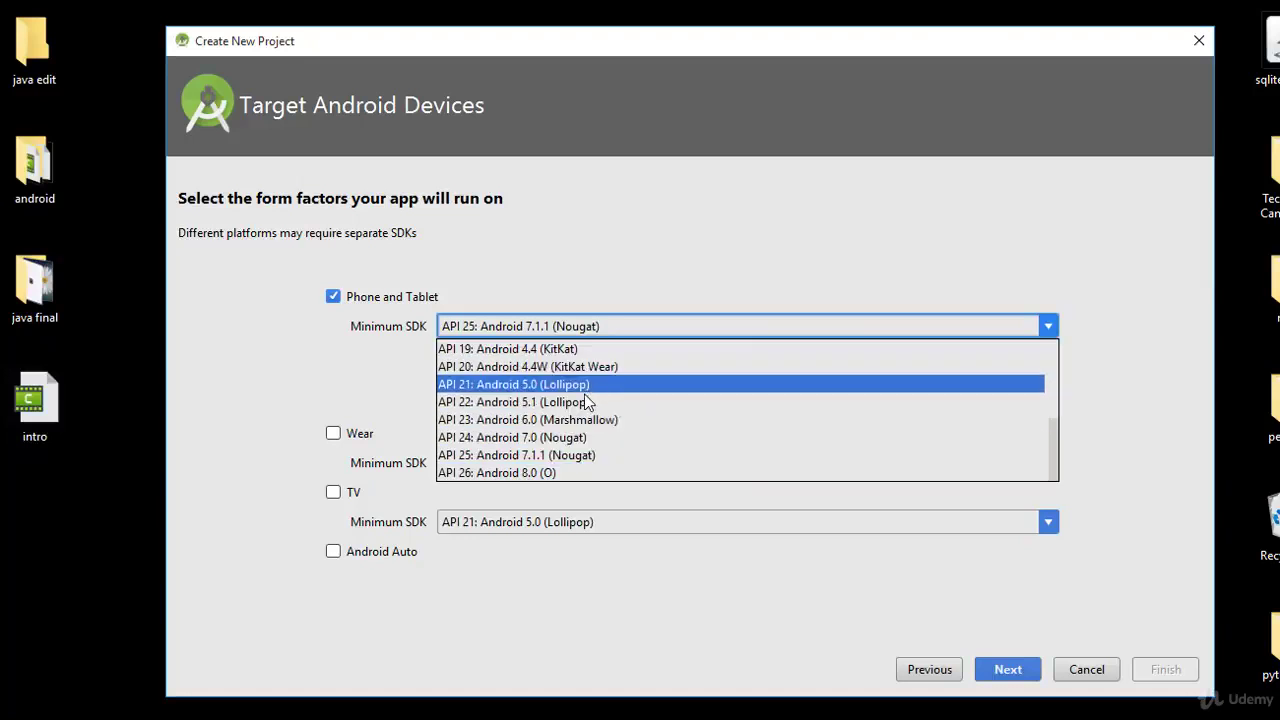
pyautogui.click(617, 420)
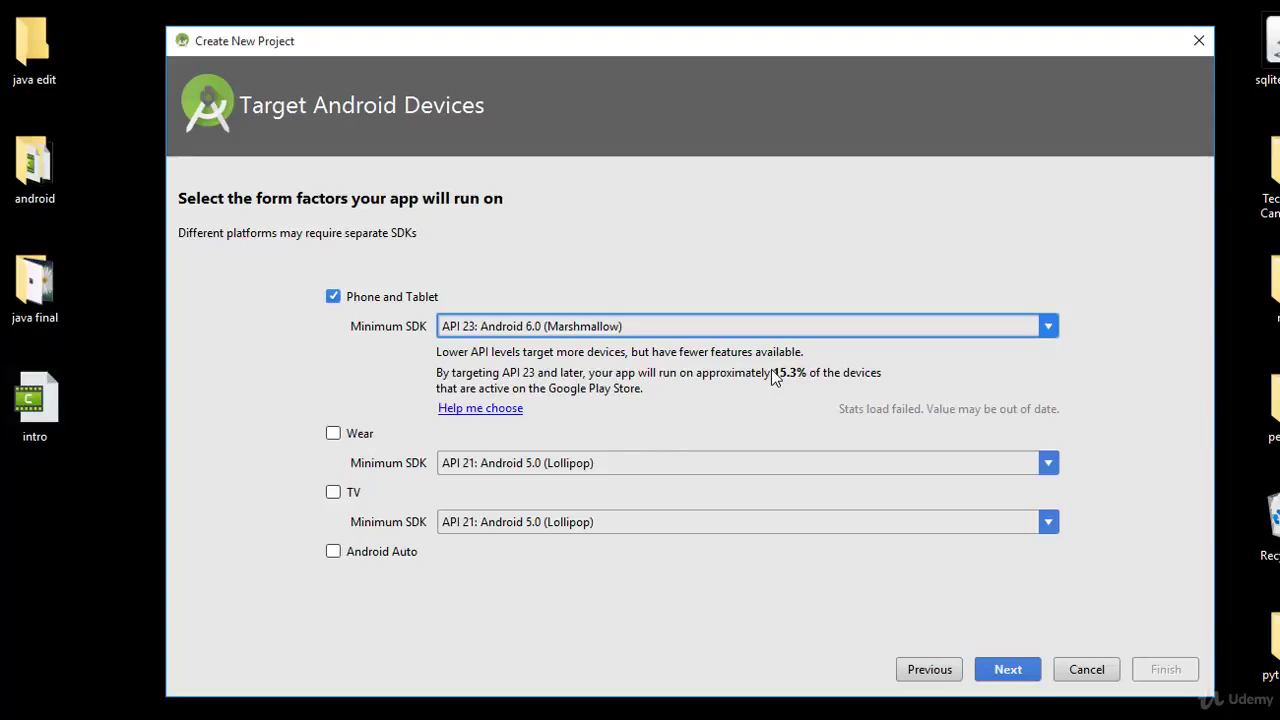
pyautogui.click(335, 297)
pyautogui.click(335, 297)
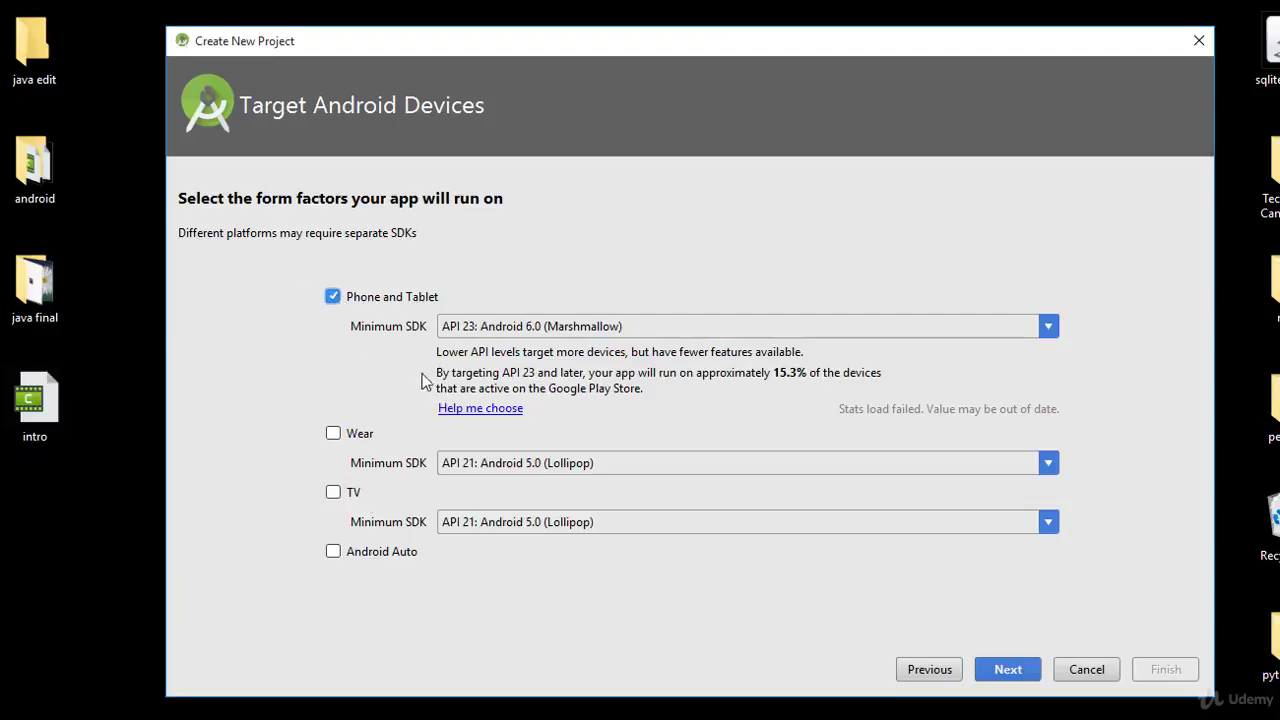
pyautogui.click(1007, 668)
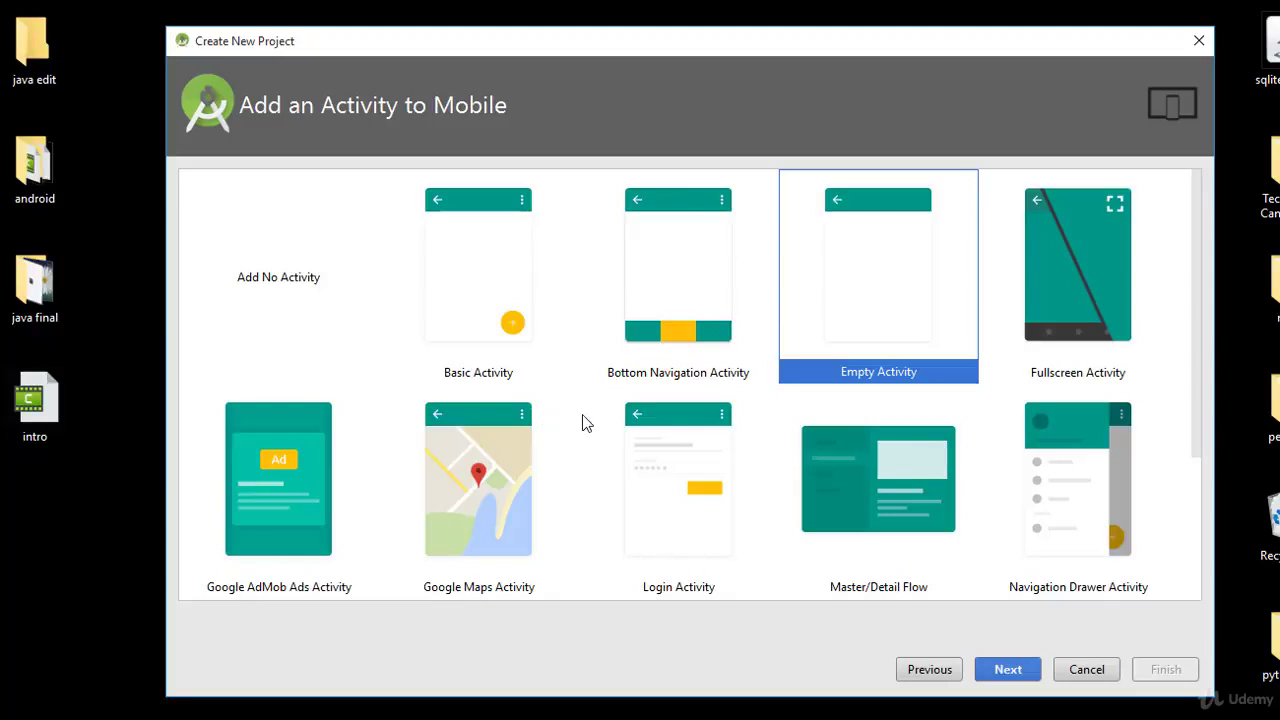
# Compare the activity templates for mobile, choose Empty Activity and continue to its customization
pyautogui.click(490, 280)
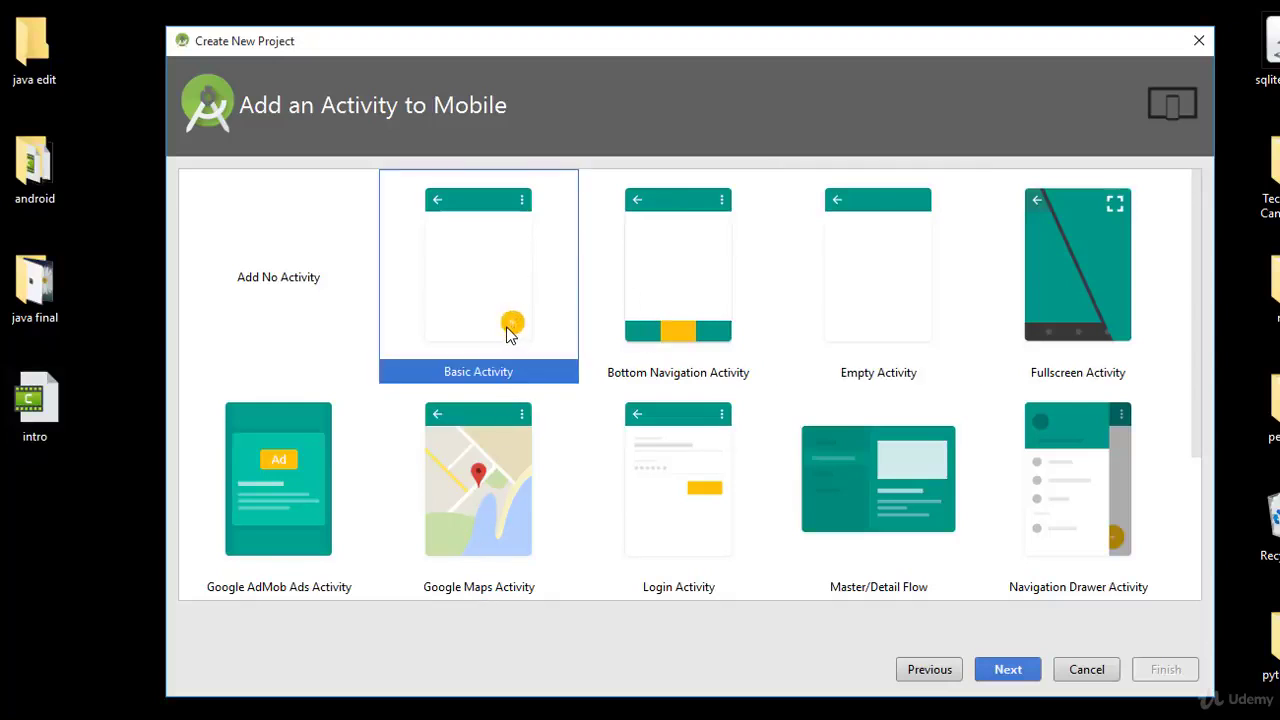
pyautogui.click(683, 290)
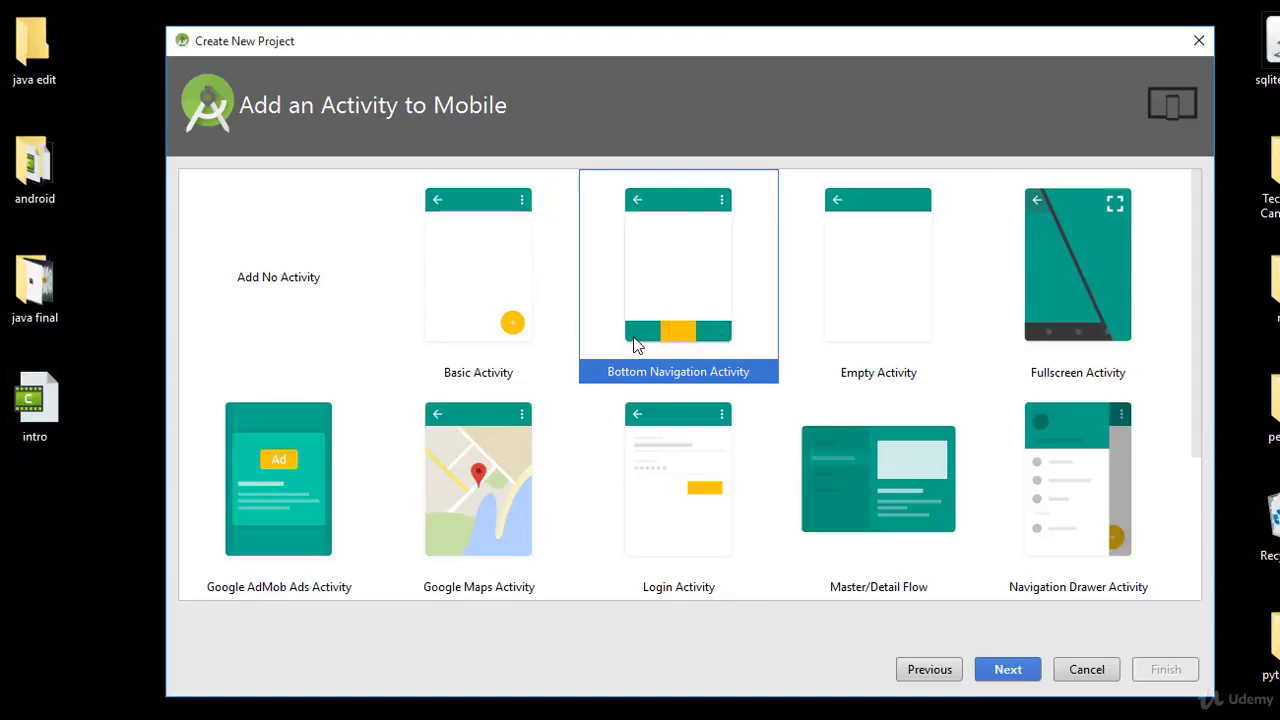
pyautogui.click(868, 234)
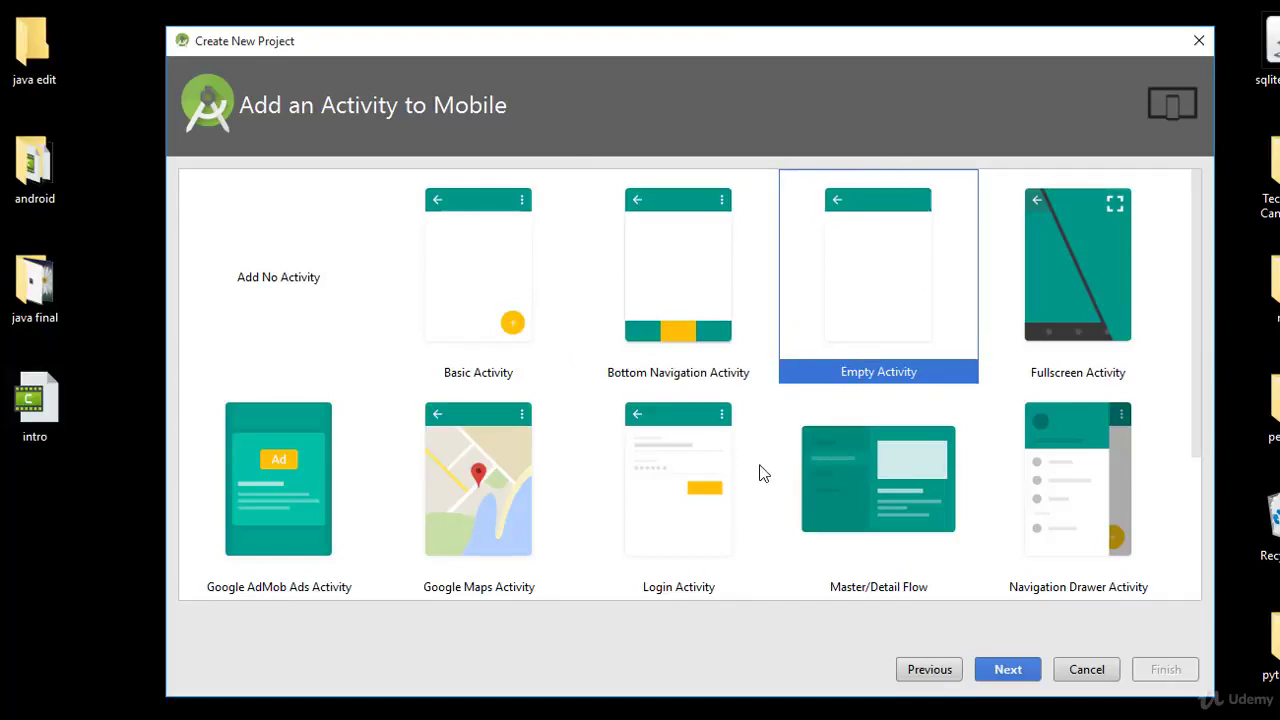
pyautogui.click(688, 502)
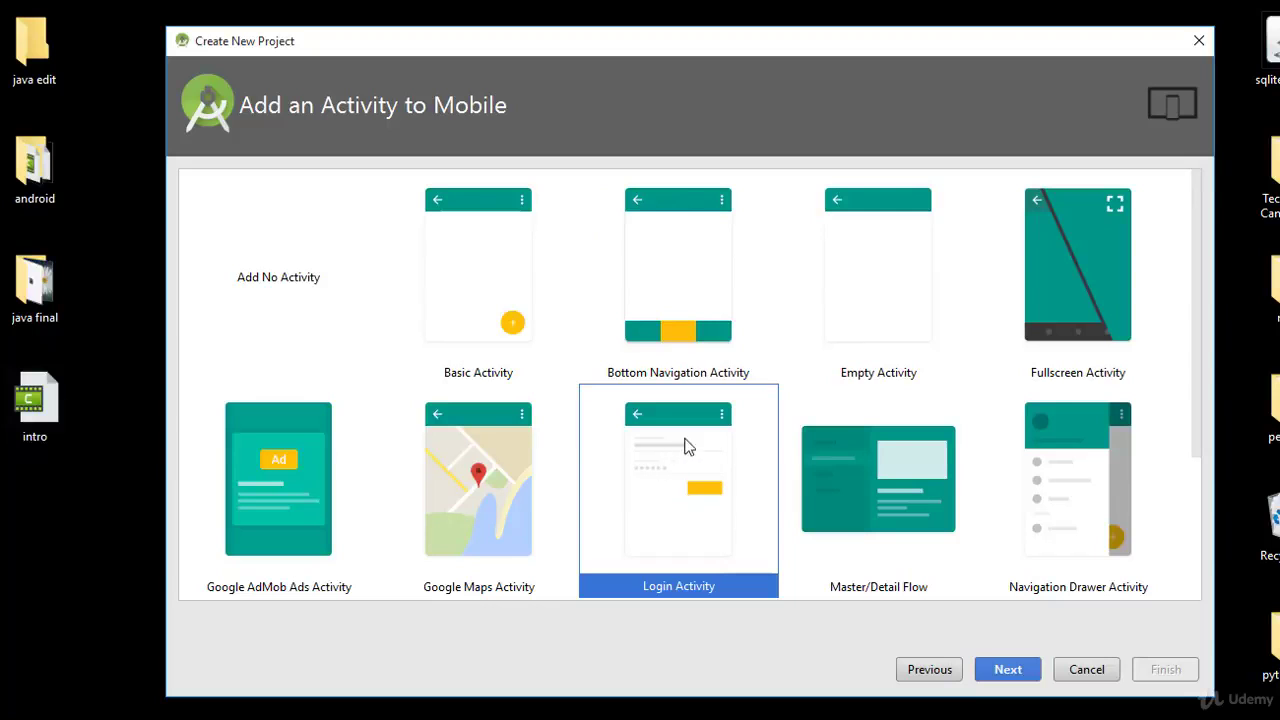
pyautogui.click(900, 266)
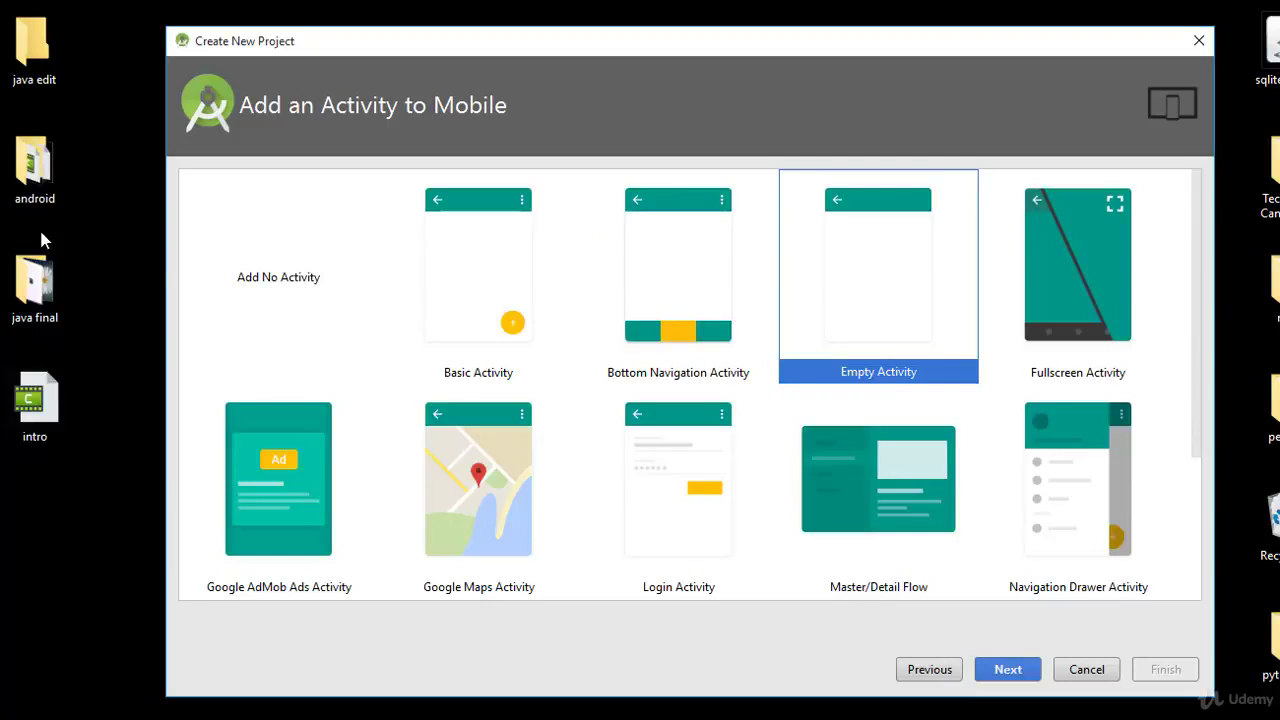
pyautogui.click(260, 292)
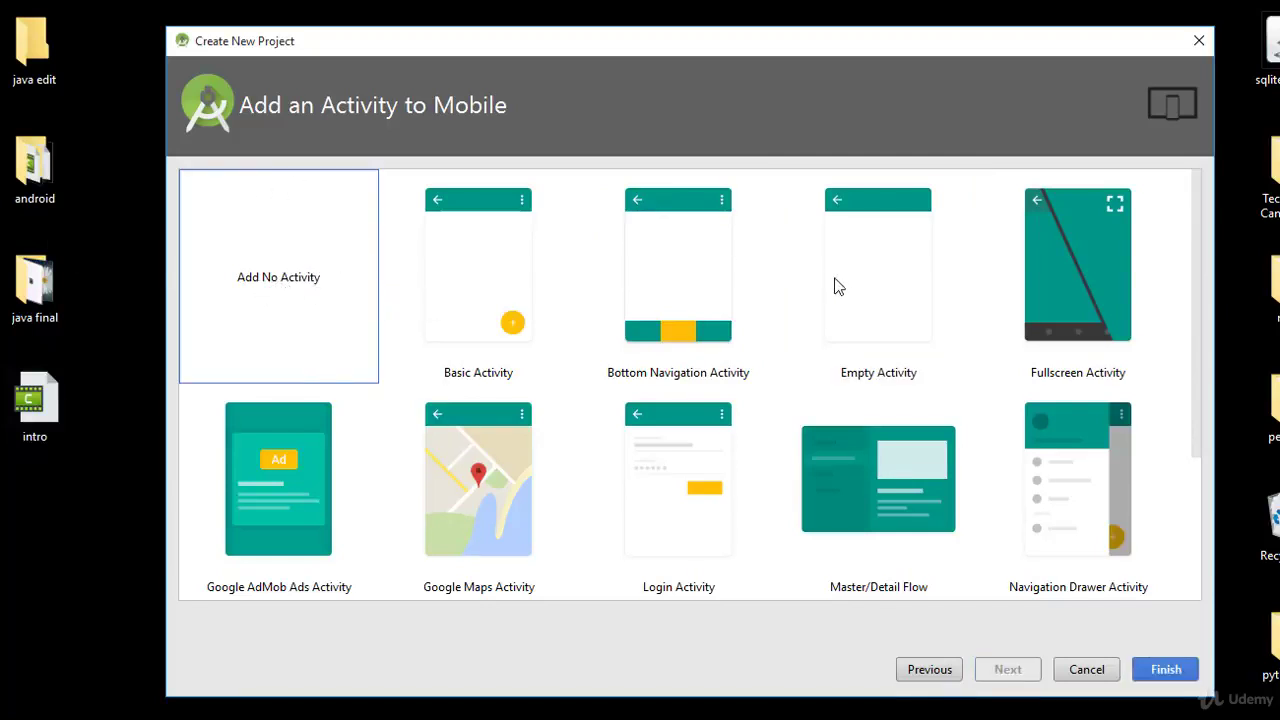
pyautogui.click(854, 302)
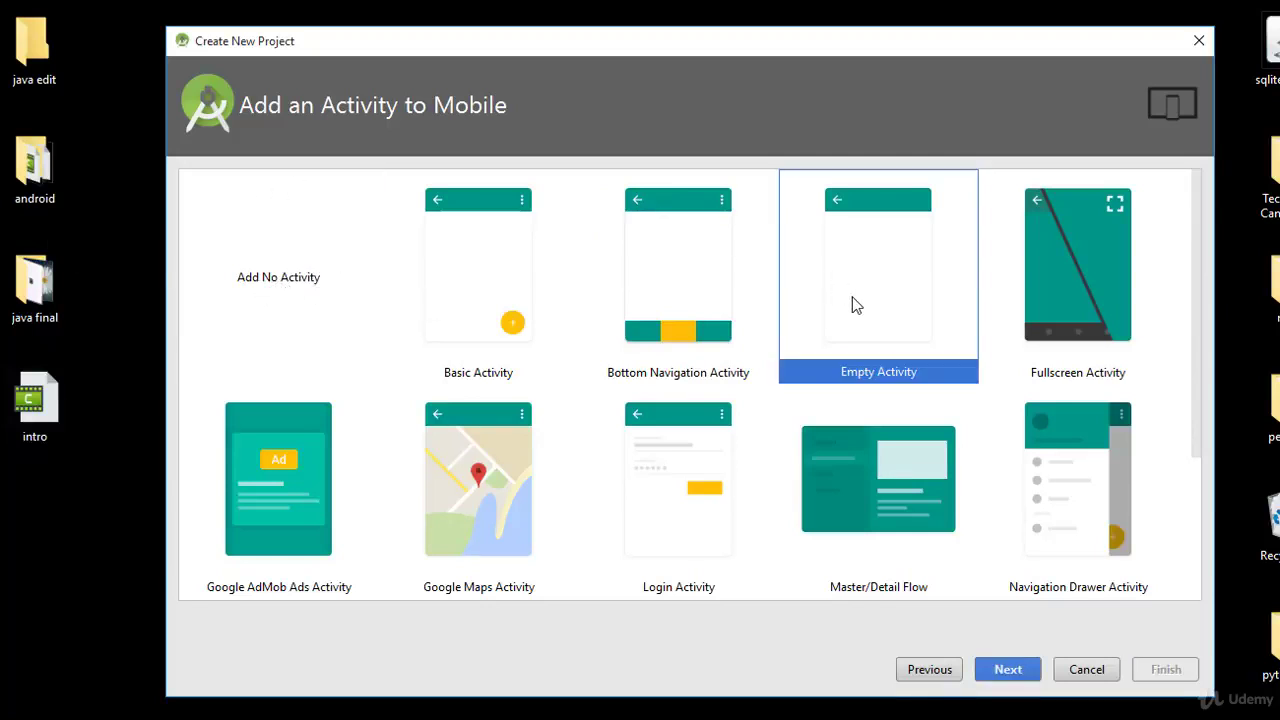
pyautogui.click(1011, 674)
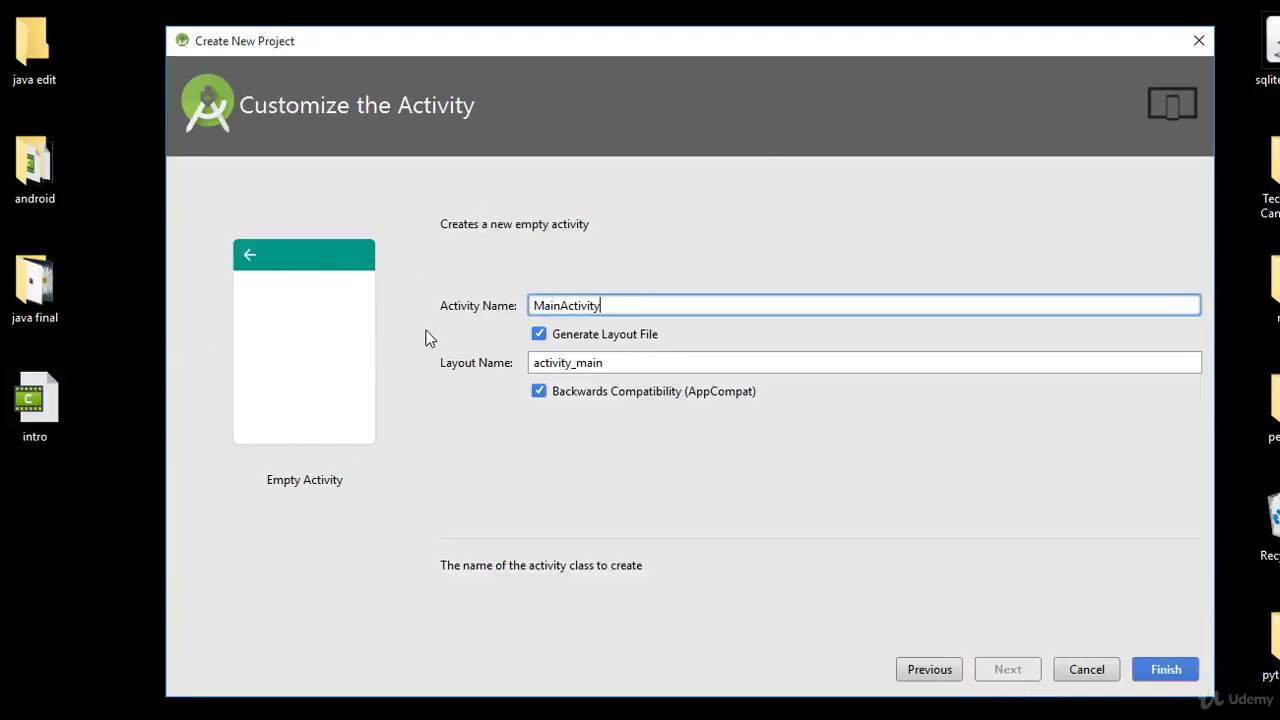
# Keep the activity name MainActivity and layout name activity_main, and finish creating the project
pyautogui.moveTo(602, 305); pyautogui.dragTo(532, 305)
pyautogui.click(582, 303)
pyautogui.moveTo(634, 369); pyautogui.dragTo(530, 364)
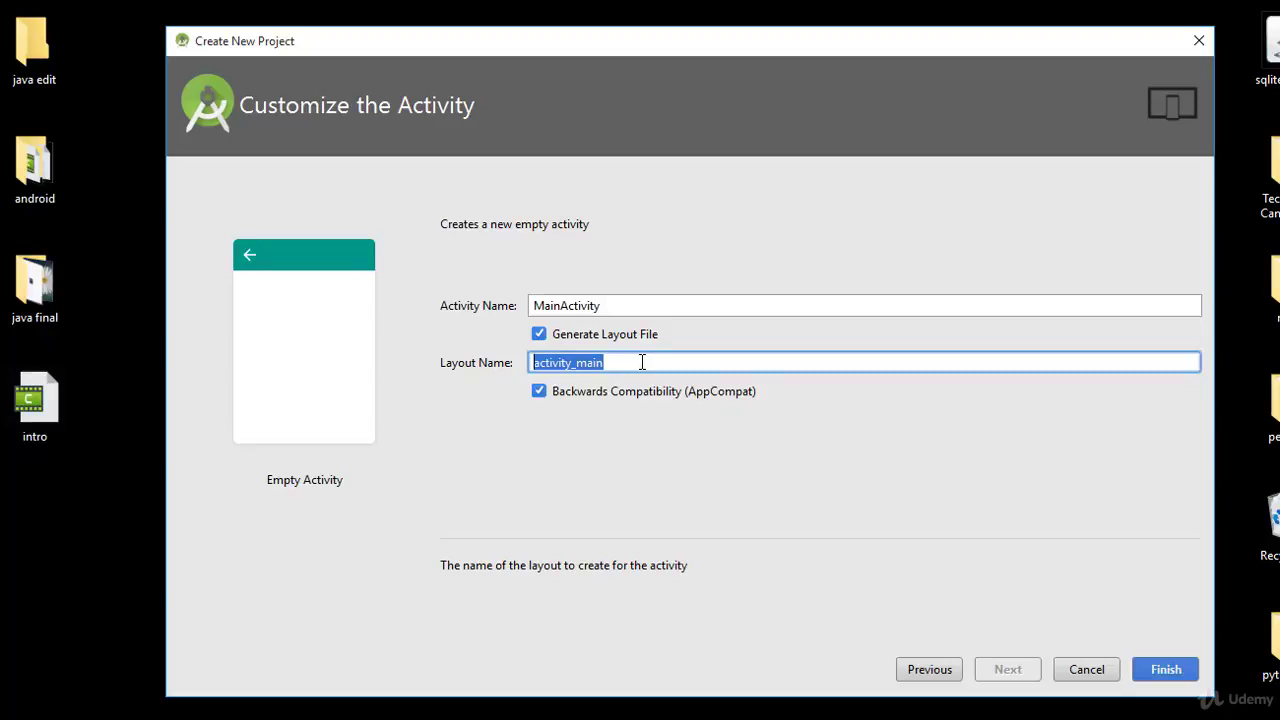
pyautogui.click(611, 355)
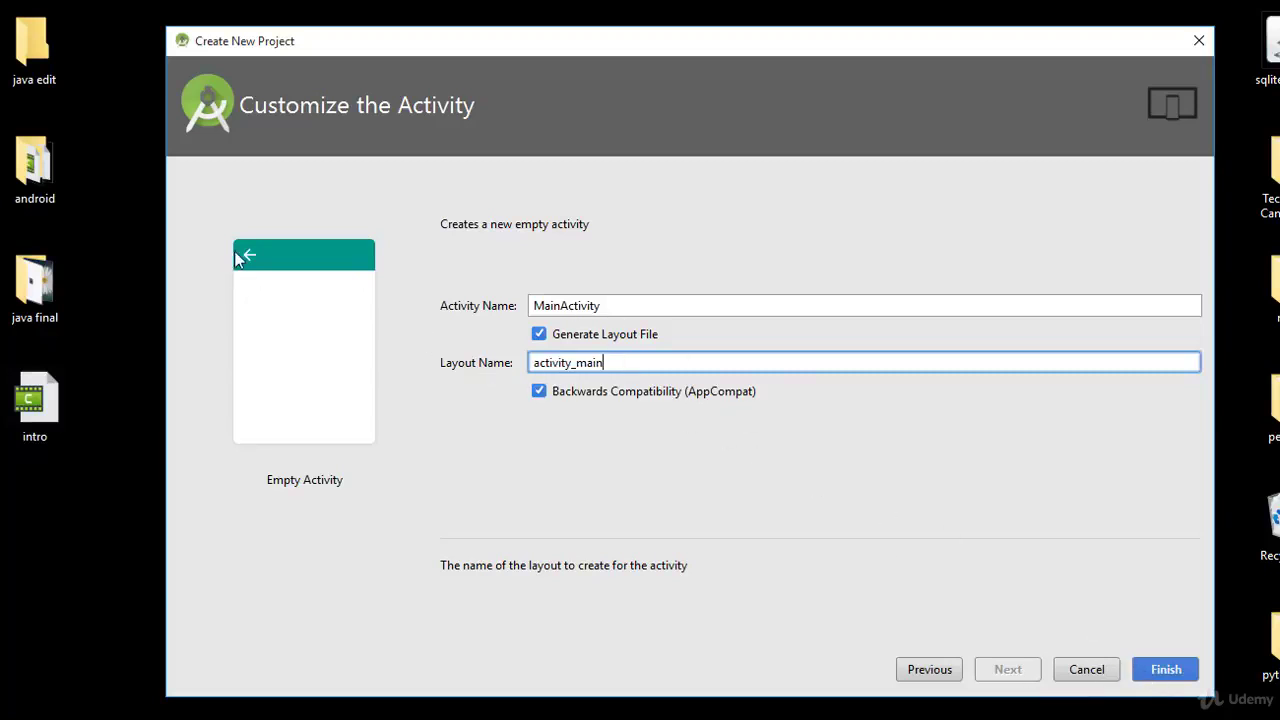
pyautogui.click(596, 305)
pyautogui.click(534, 305)
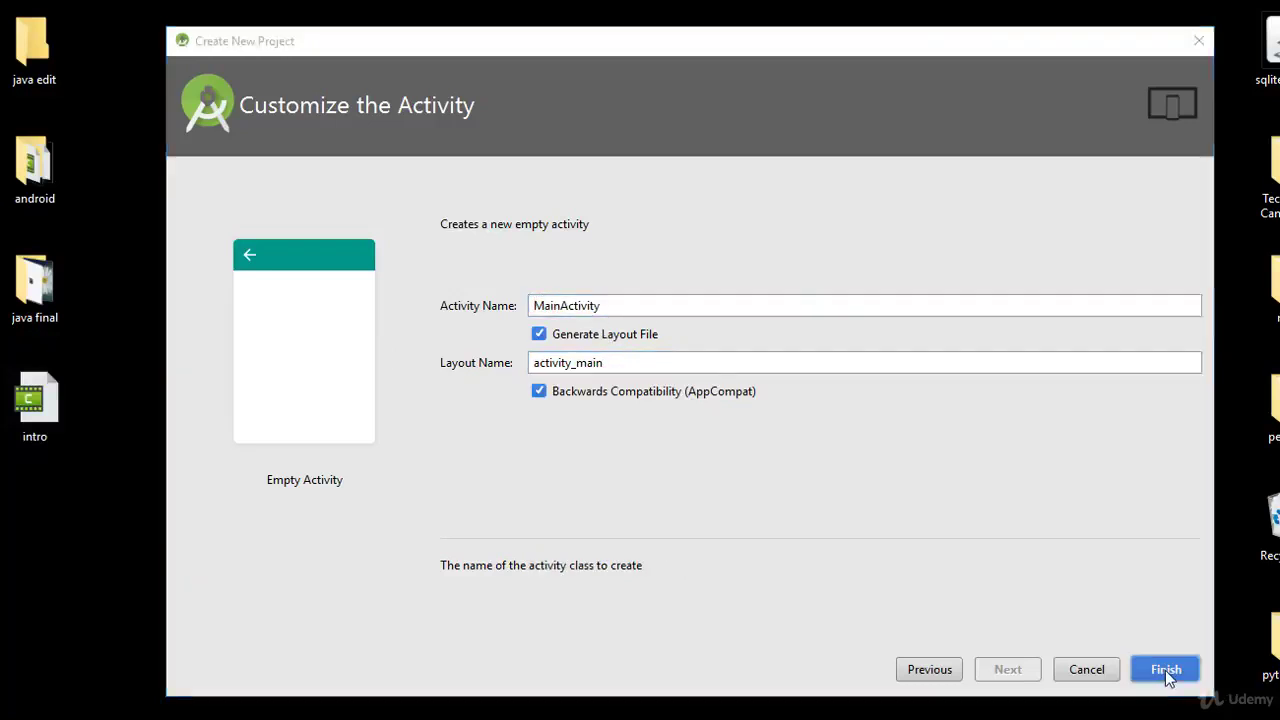
pyautogui.click(1165, 672)
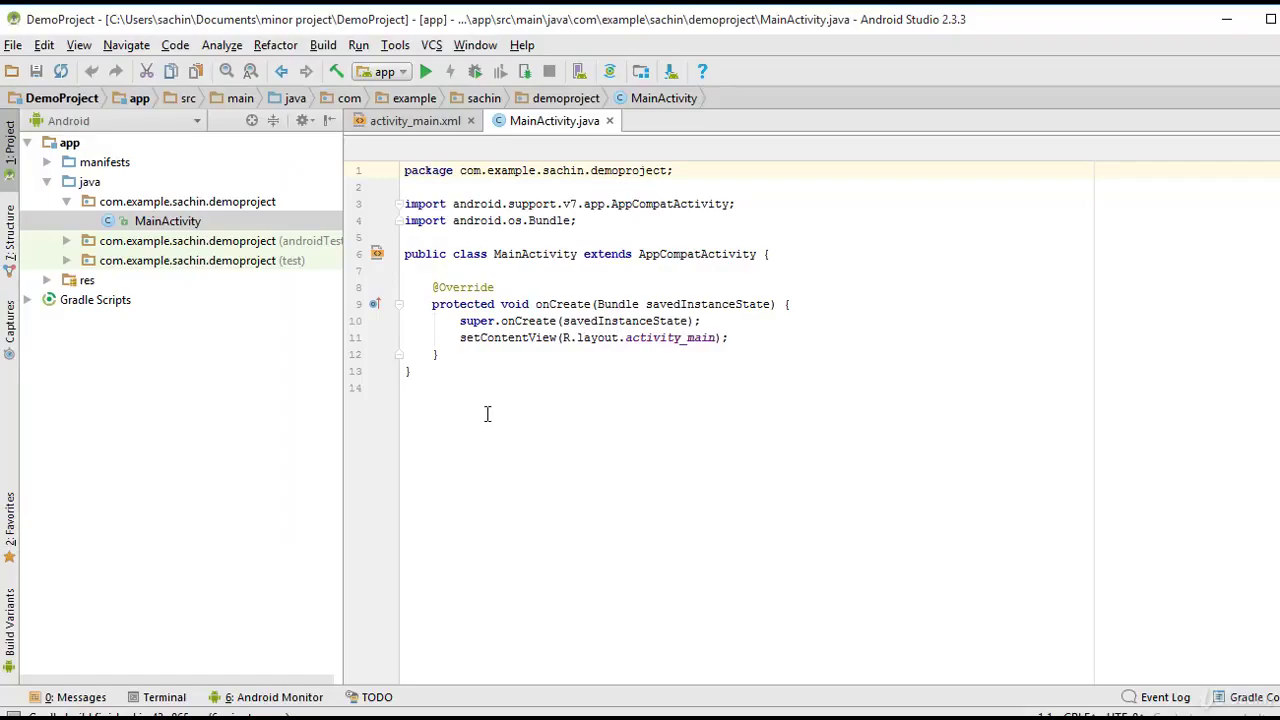
# Examine the project's java folder and locate MainActivity in the main com.example package
pyautogui.click(560, 189)
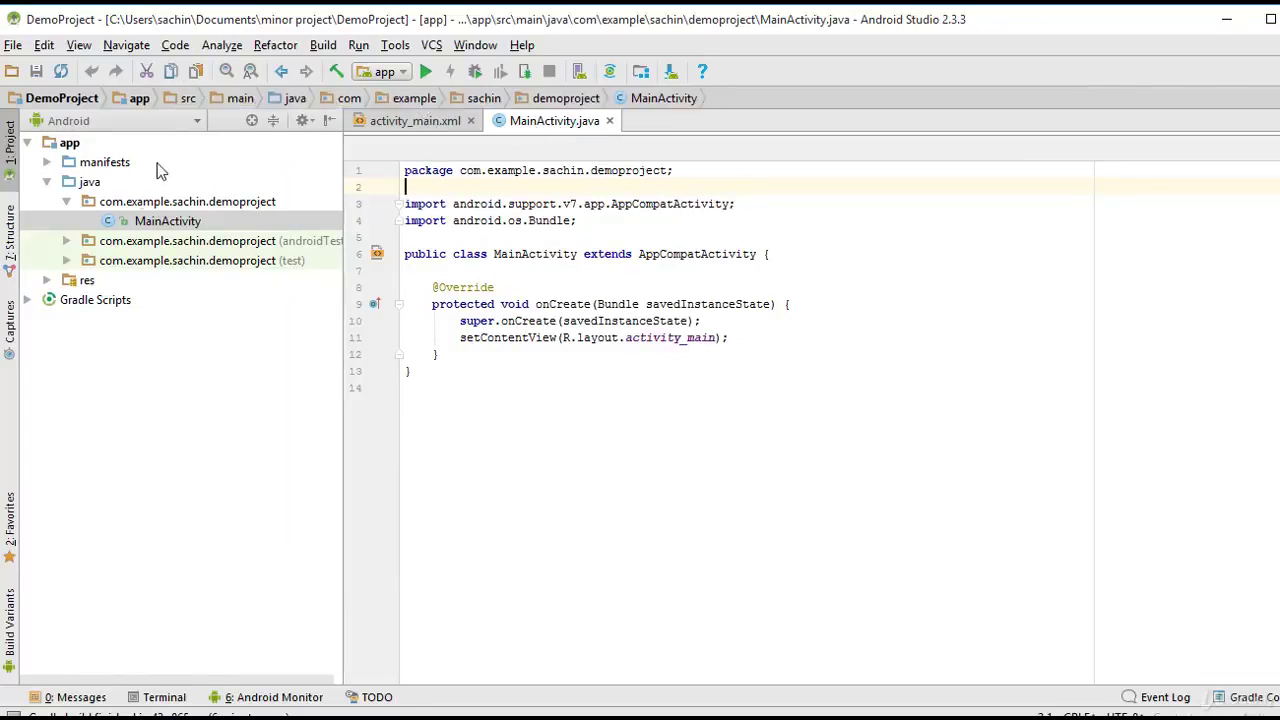
pyautogui.click(47, 183)
pyautogui.click(47, 183)
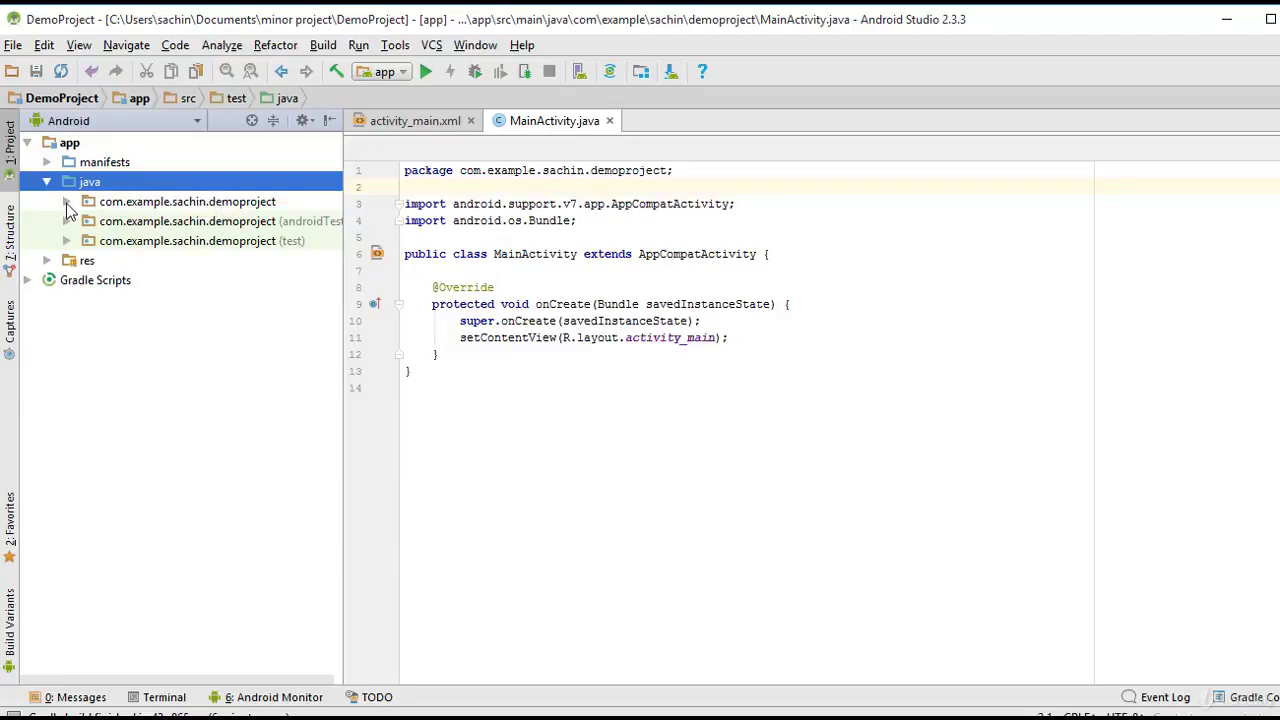
pyautogui.click(67, 203)
pyautogui.click(158, 222)
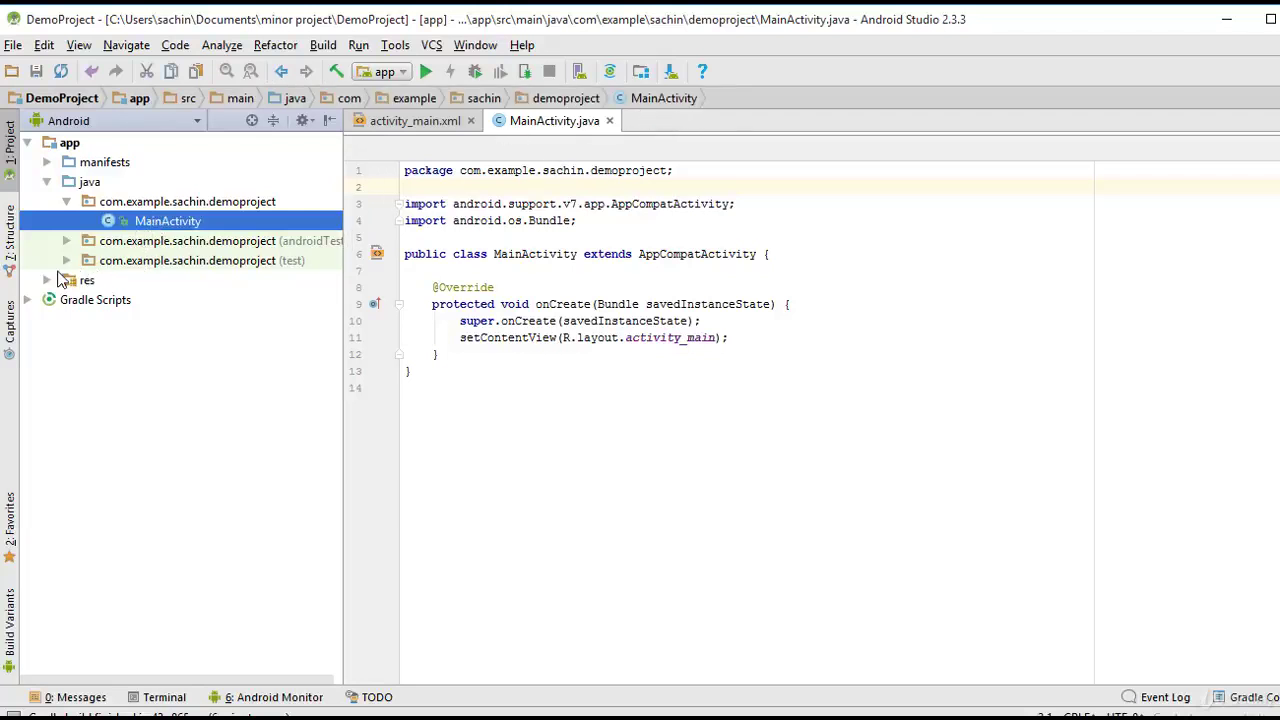
# Expand the res folder and open activity_main.xml from its layout folder in the design view
pyautogui.click(47, 280)
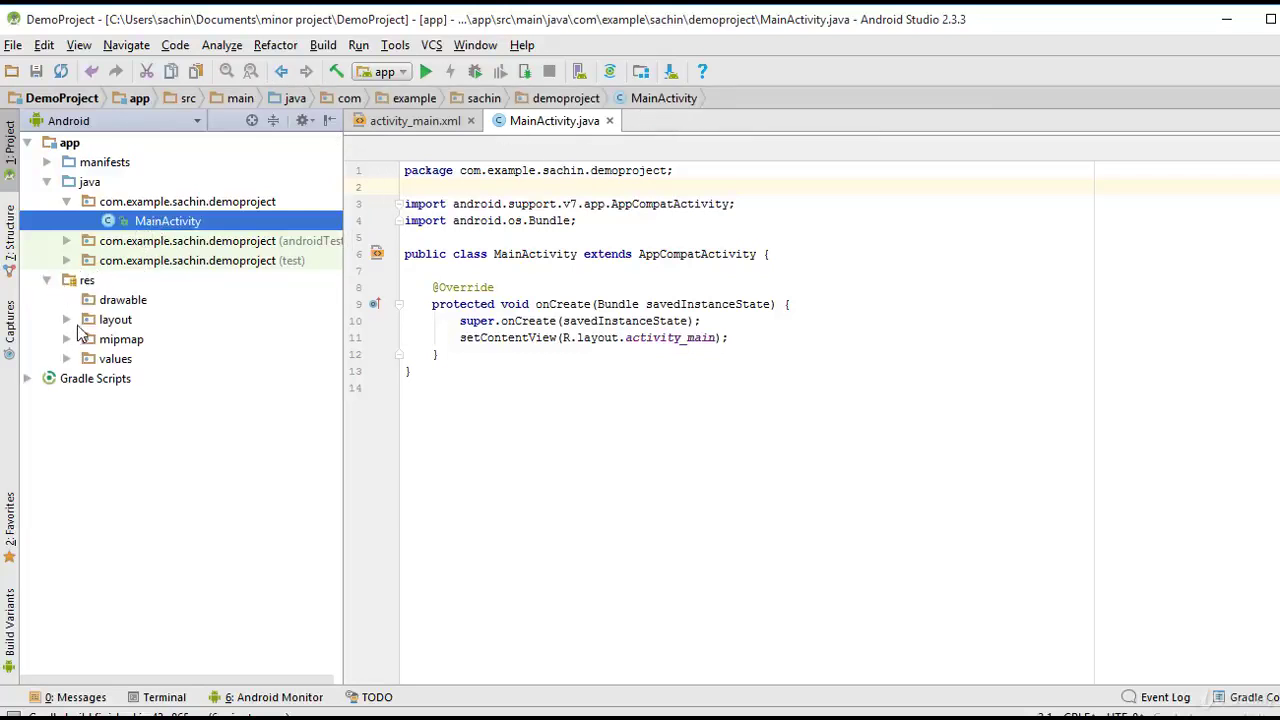
pyautogui.click(125, 300)
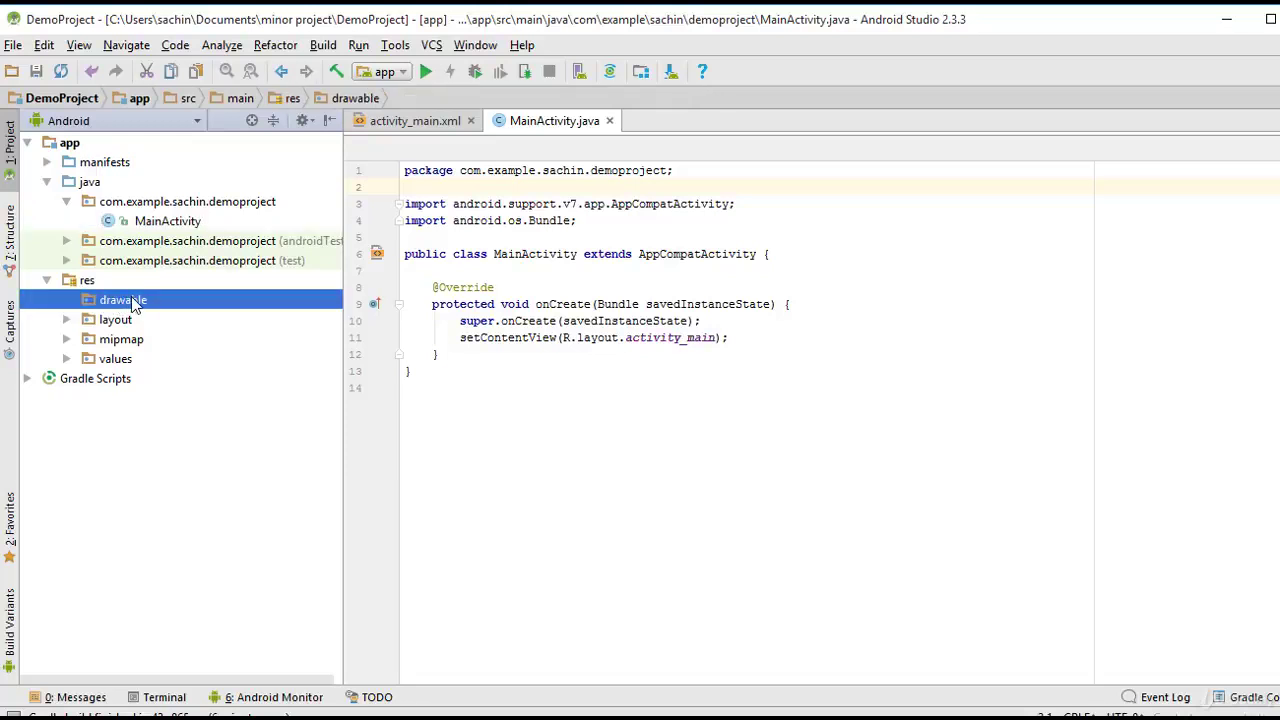
pyautogui.click(66, 319)
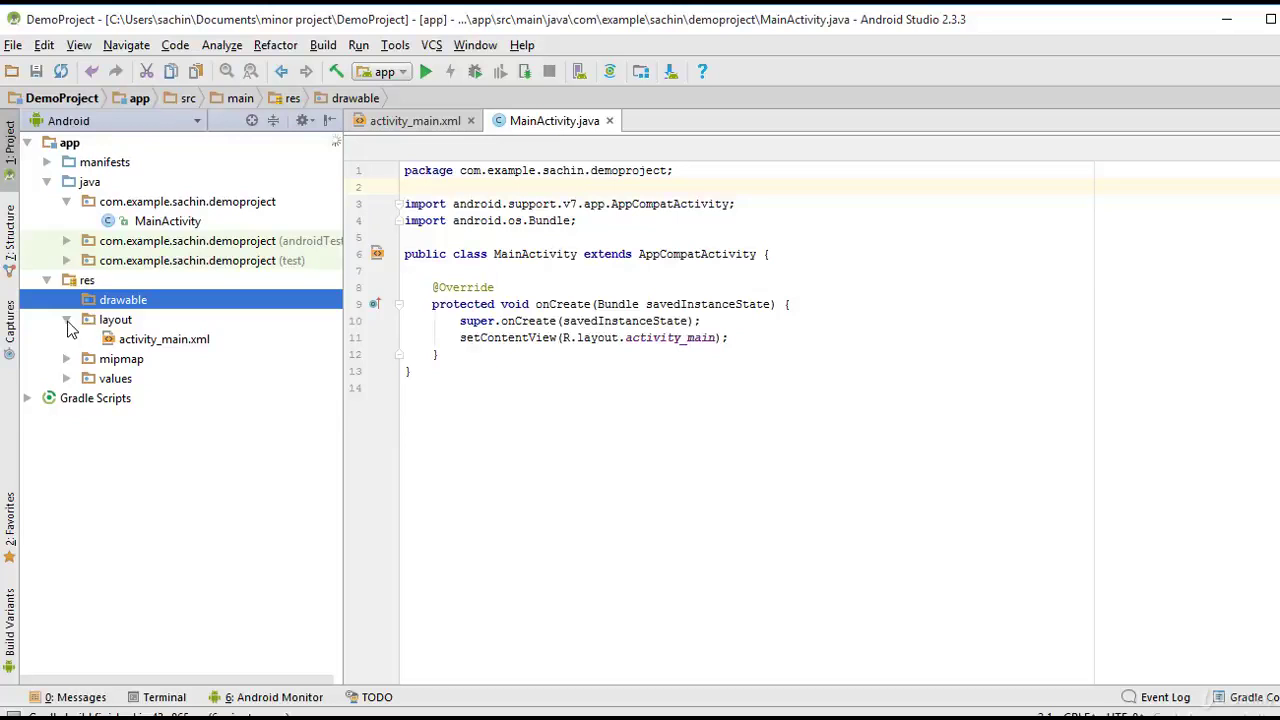
pyautogui.doubleClick(143, 341)
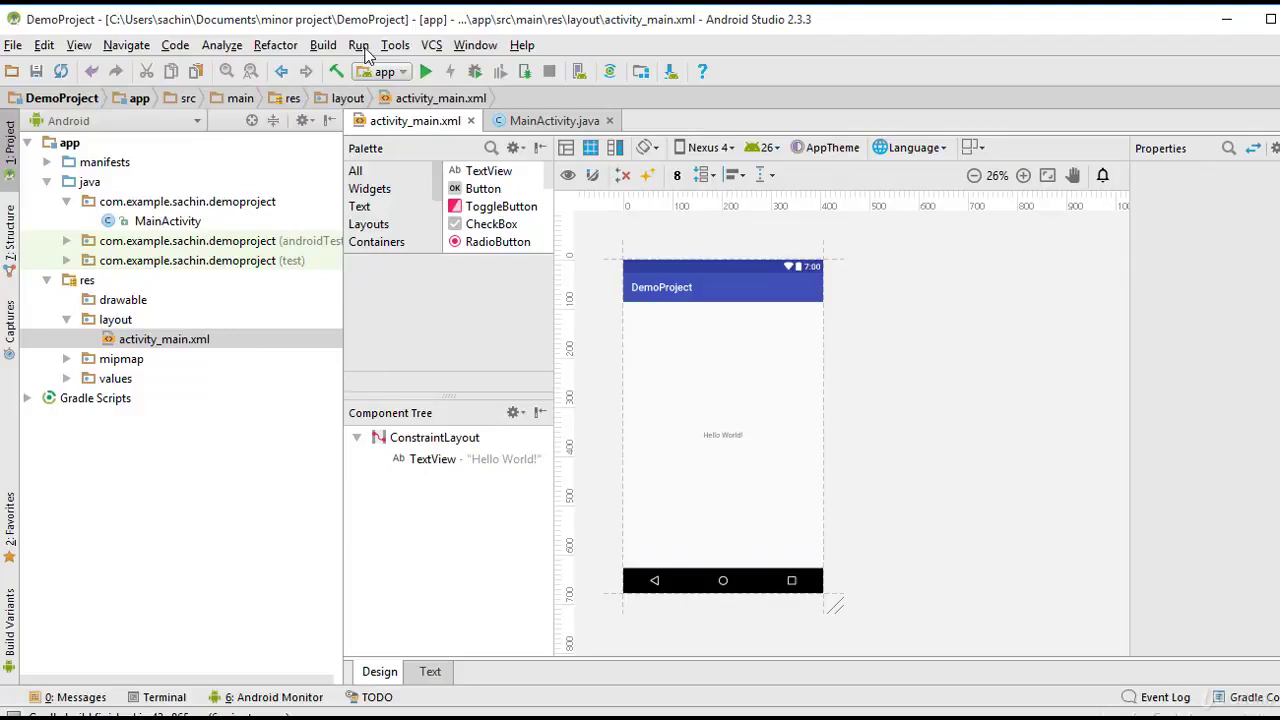
# Run the app configuration to bring up the deployment target selection
pyautogui.click(365, 50)
pyautogui.click(366, 52)
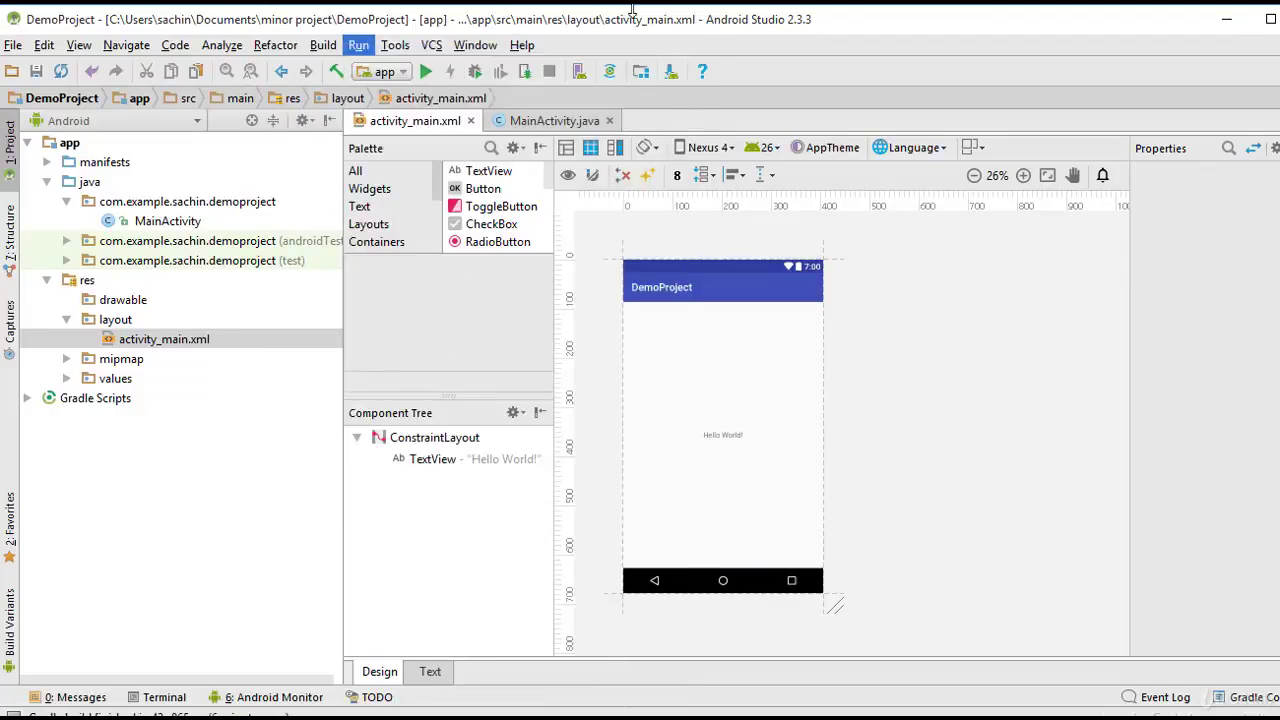
pyautogui.click(368, 50)
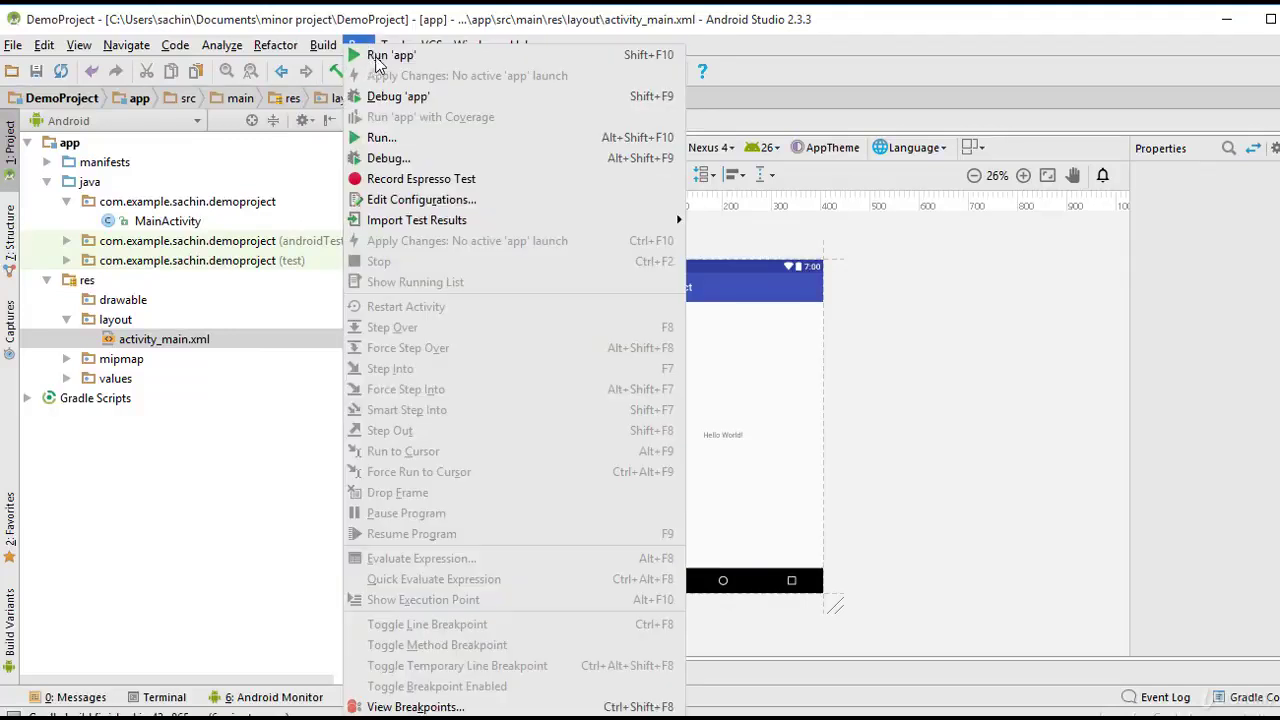
pyautogui.click(378, 8)
pyautogui.click(360, 45)
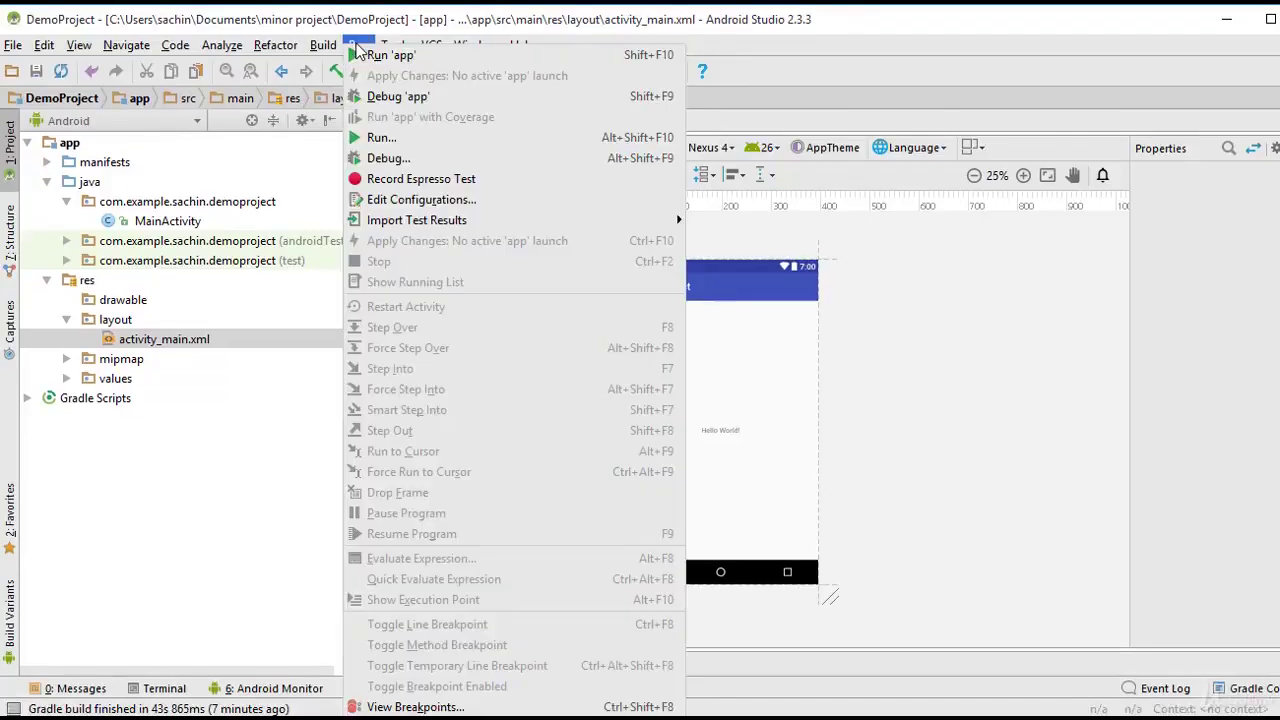
pyautogui.click(380, 58)
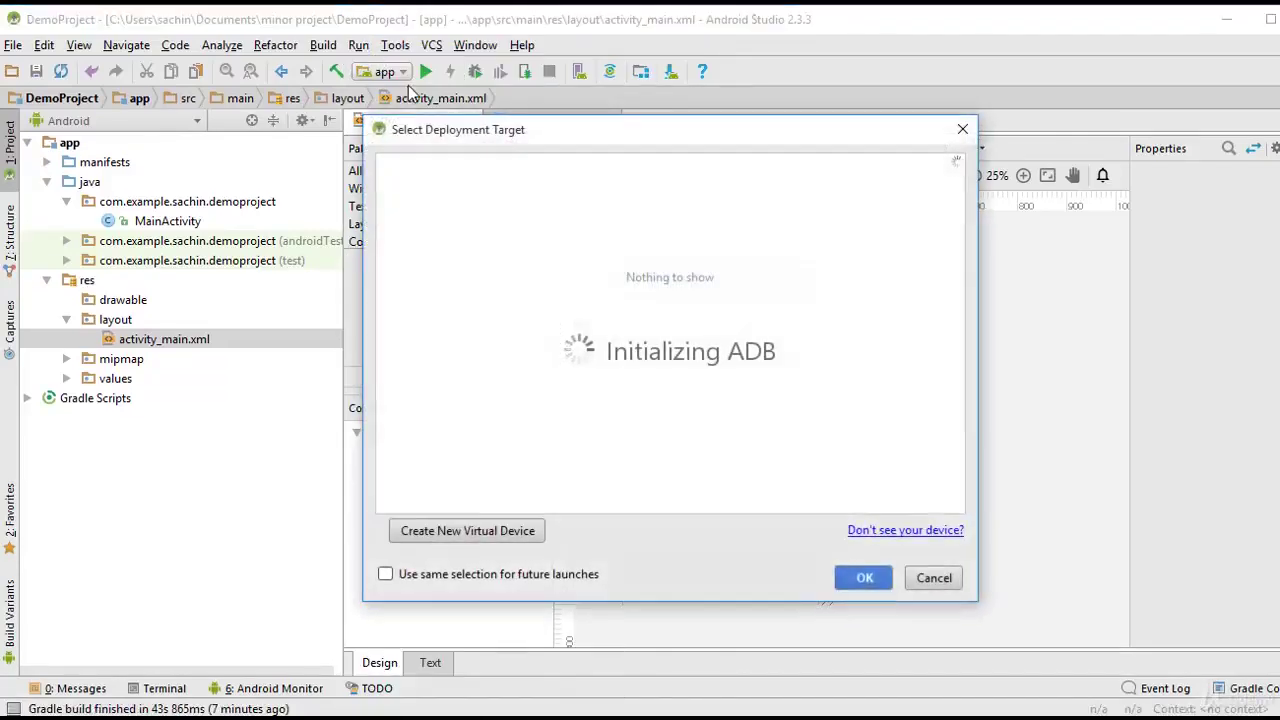
# Reposition the deployment target dialog and start creating a new virtual device
pyautogui.moveTo(532, 129); pyautogui.dragTo(546, 87)
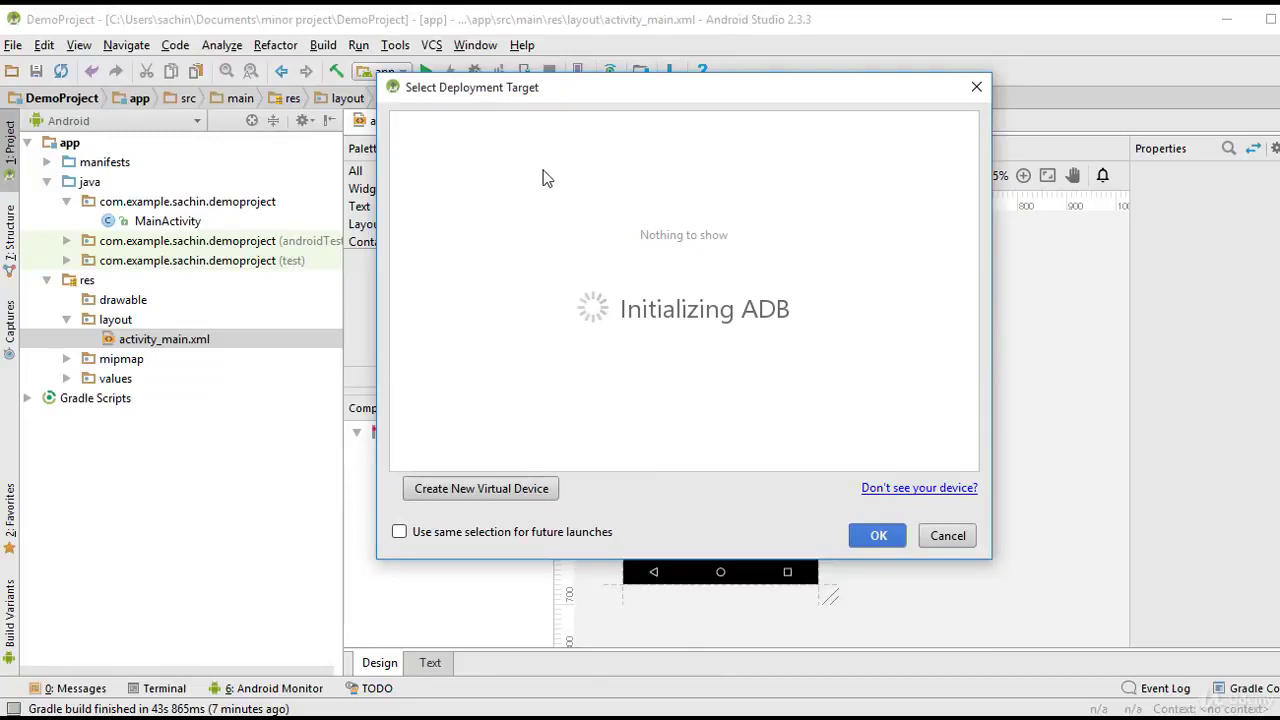
pyautogui.moveTo(555, 100); pyautogui.dragTo(578, 150)
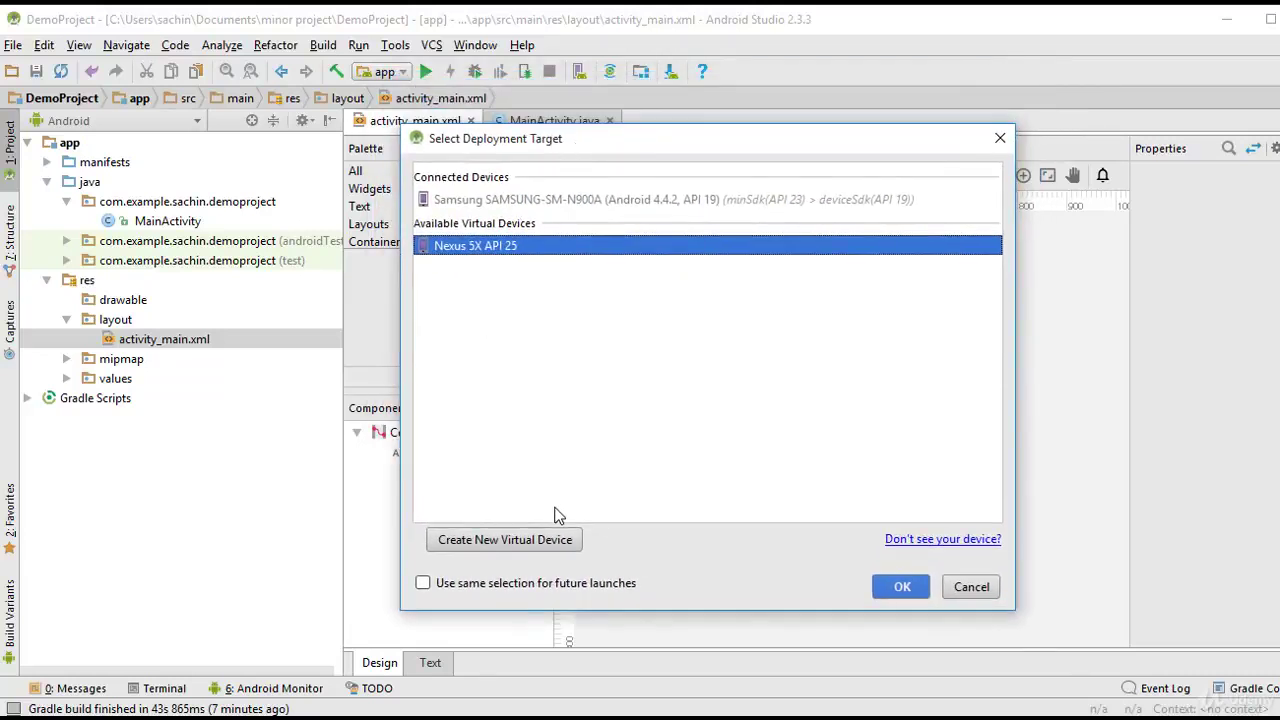
pyautogui.click(505, 540)
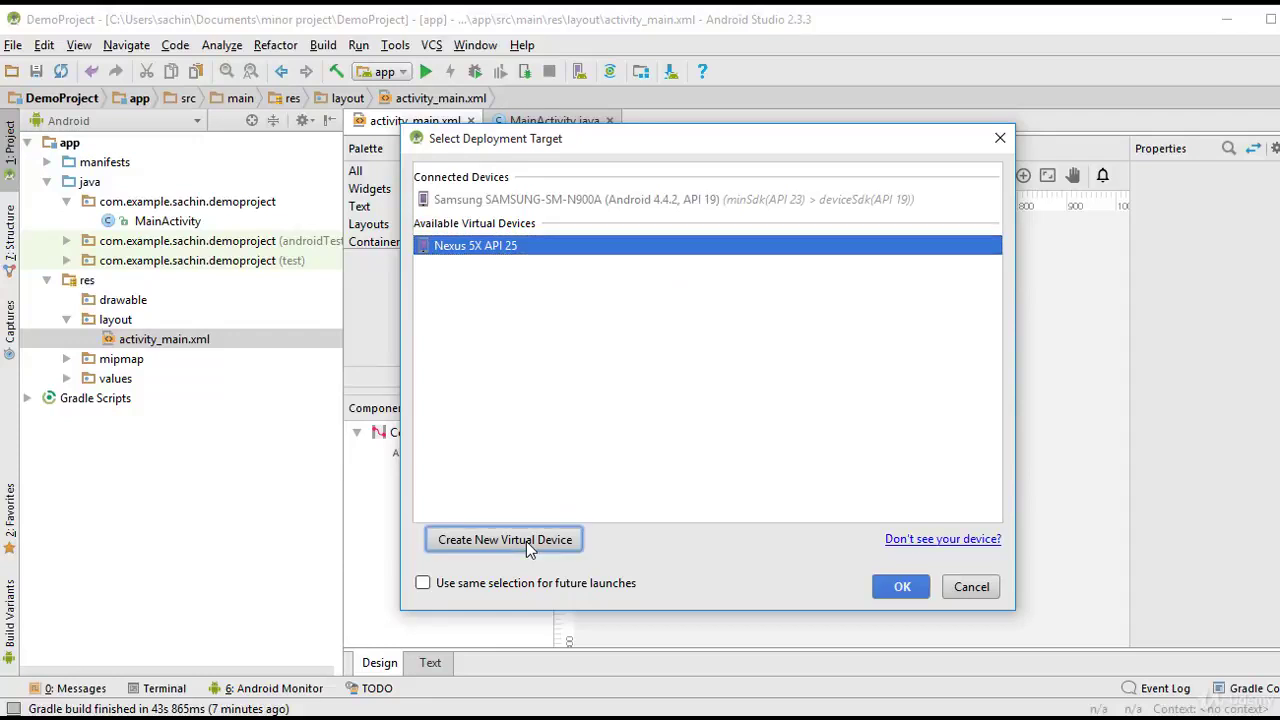
pyautogui.click(474, 541)
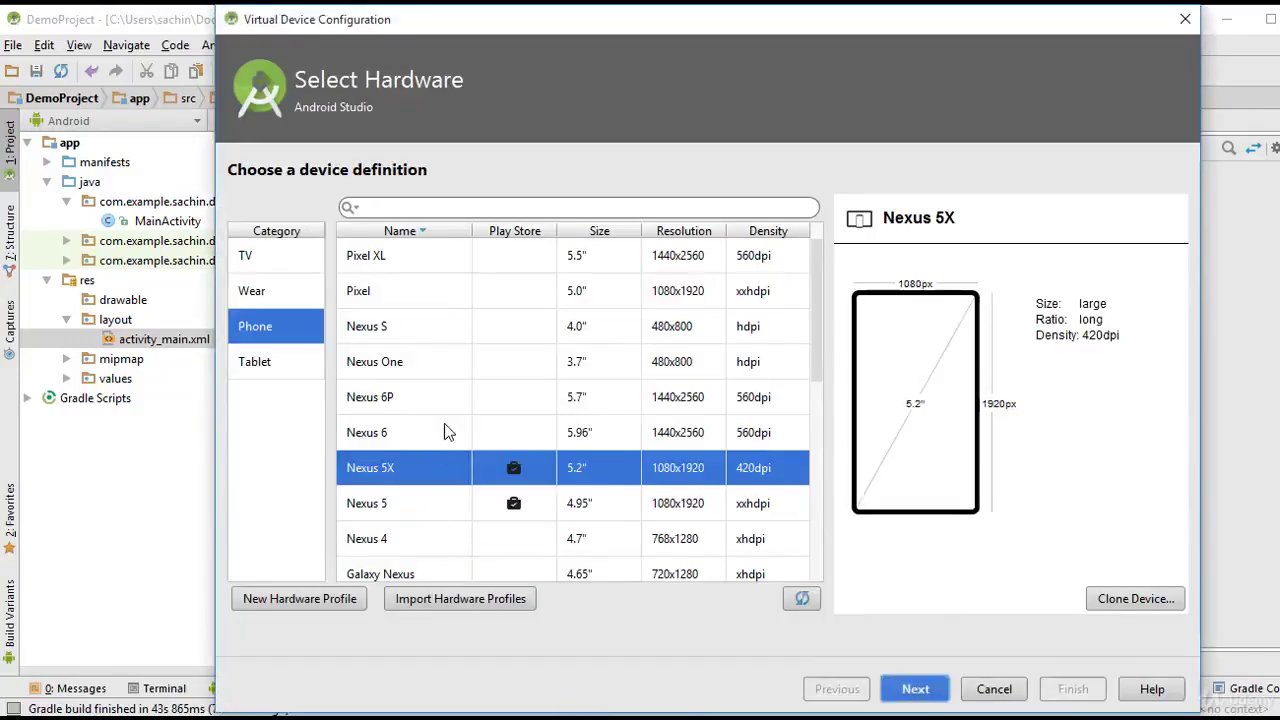